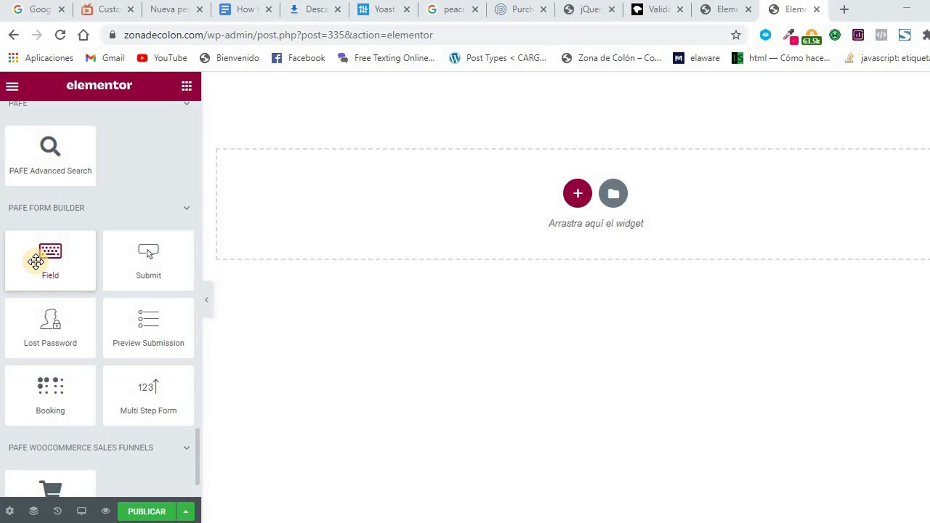
Place a PAFE Field widget at the top of the page (Field ID d7d431f, type Text).
{"action": "left_click_drag", "start_coordinate": [36, 262], "coordinate": [305, 225]}
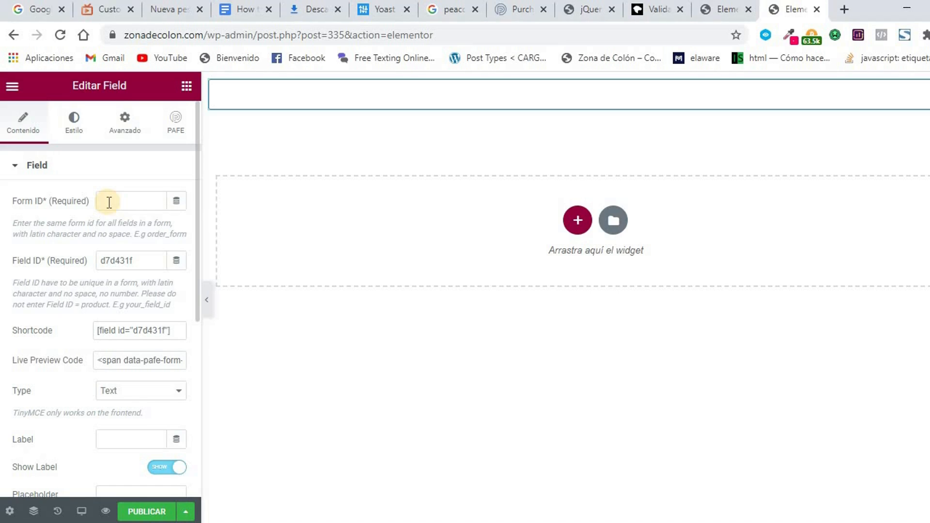
Enter 'login' as the field's Form ID and select the existing Field ID d7d431f.
{"action": "left_click", "coordinate": [110, 202]}
{"action": "type", "text": "login"}
{"action": "left_click_drag", "start_coordinate": [138, 261], "coordinate": [82, 261]}
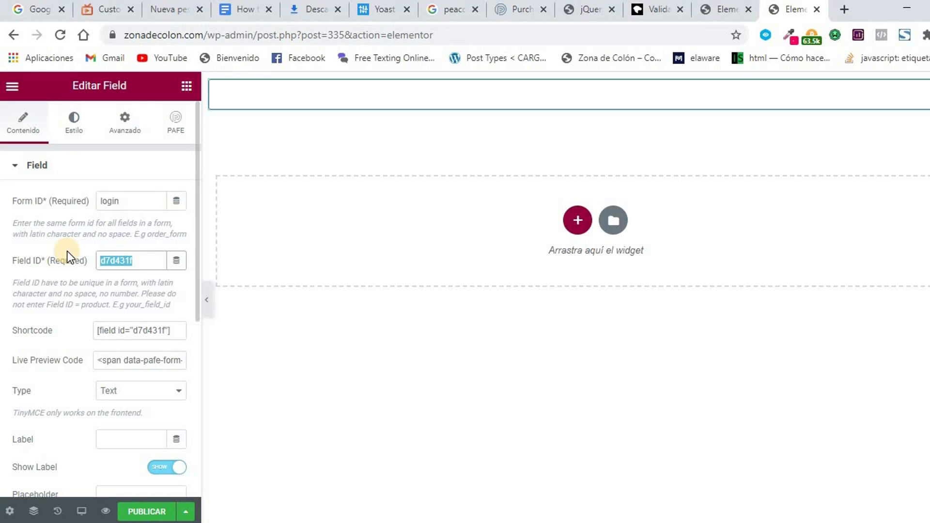
Change the Field ID to 'user' so the shortcode reads [field id="user"].
{"action": "type", "text": "logi"}
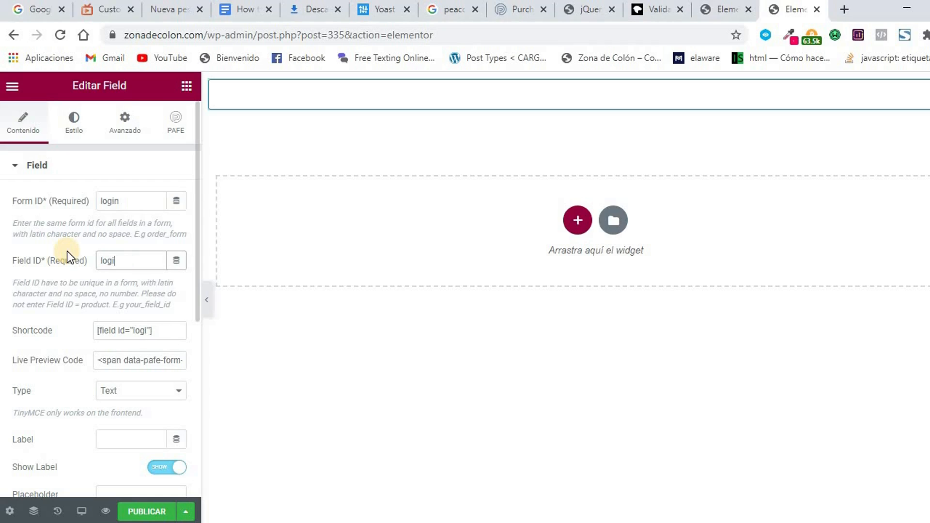
{"action": "key", "text": "BackSpace"}
{"action": "key", "text": "BackSpace"}
{"action": "key", "text": "BackSpace"}
{"action": "key", "text": "BackSpace"}
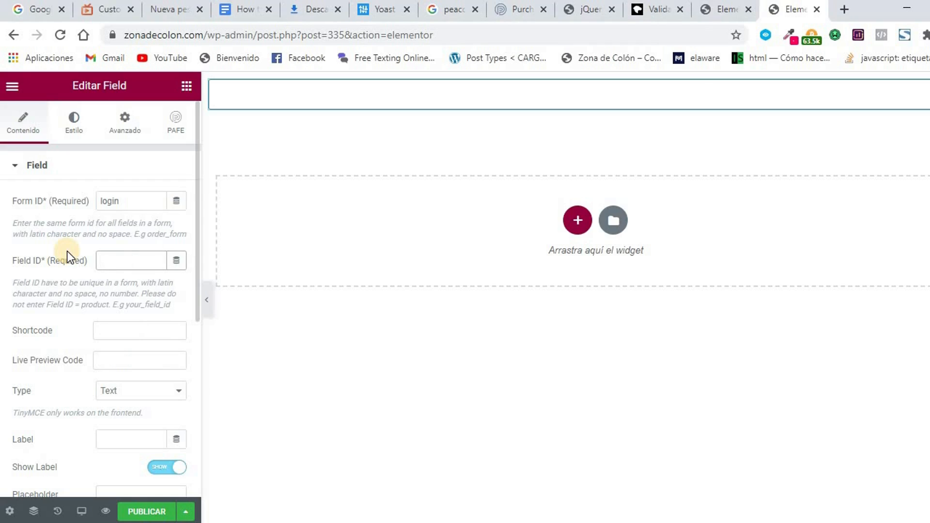
{"action": "type", "text": "user"}
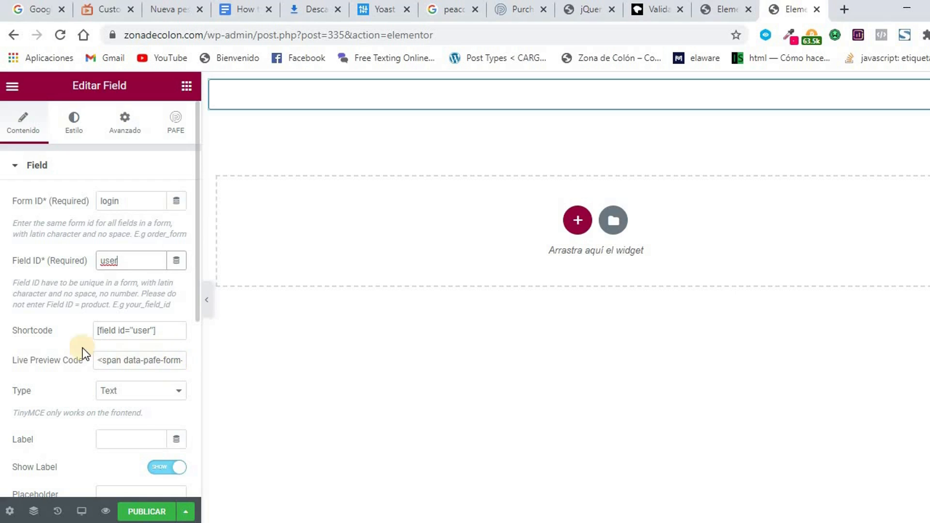
{"action": "scroll", "coordinate": [46, 339], "scroll_direction": "down", "scroll_amount": 2}
{"action": "left_click", "coordinate": [165, 320]}
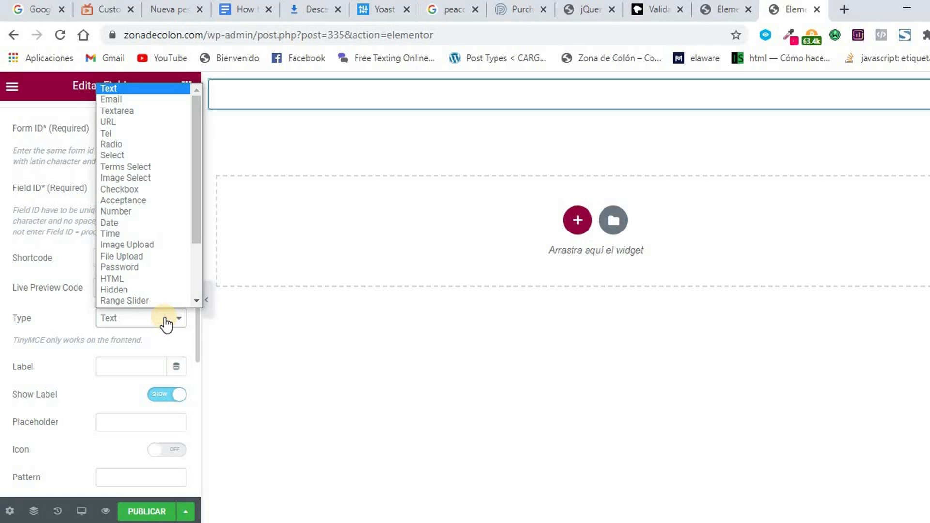
Keep the type as Text and label the field 'Usuario o email' with Show Label on.
{"action": "left_click", "coordinate": [165, 320]}
{"action": "left_click", "coordinate": [144, 368]}
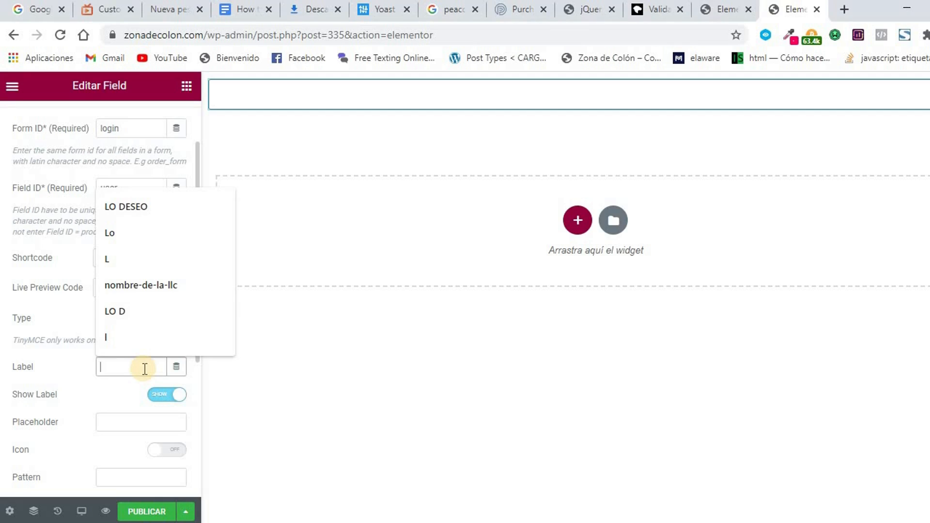
{"action": "type", "text": "Usus"}
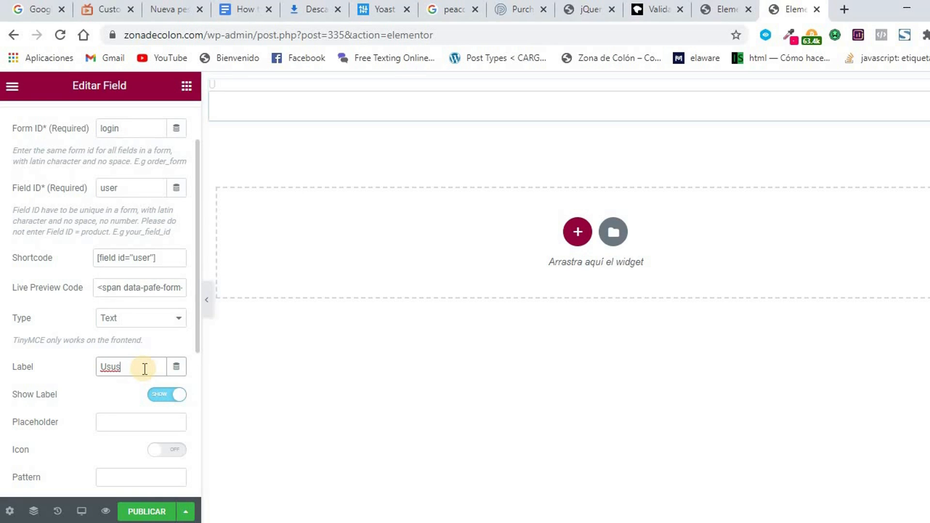
{"action": "key", "text": "BackSpace"}
{"action": "type", "text": "ario o email"}
{"action": "left_click", "coordinate": [160, 394]}
{"action": "left_click", "coordinate": [172, 395]}
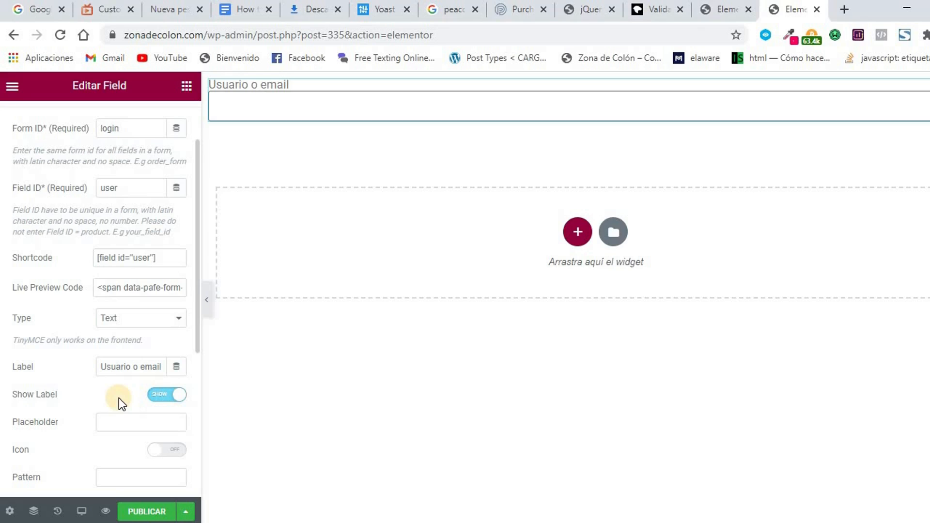
Turn on the field's icon, keeping Font Awesome as the icon type.
{"action": "left_click", "coordinate": [131, 423]}
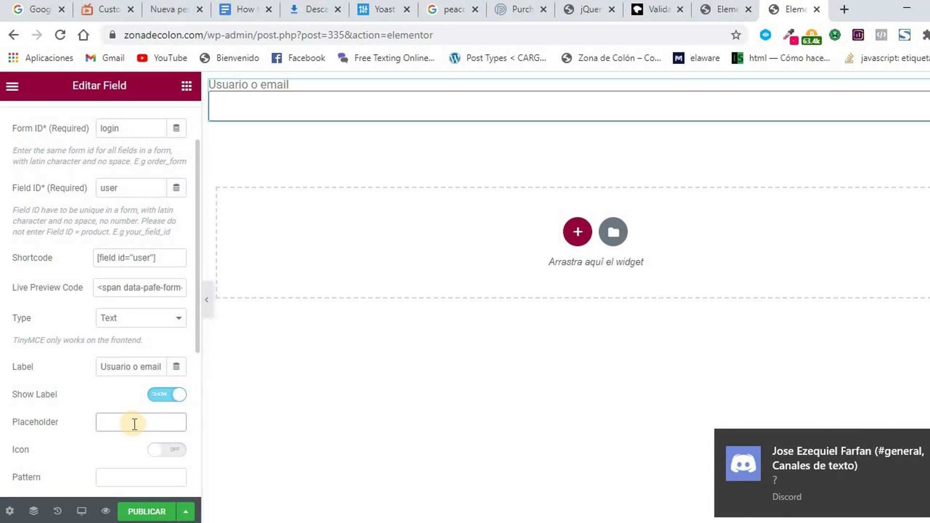
{"action": "scroll", "coordinate": [137, 420], "scroll_direction": "down", "scroll_amount": 2}
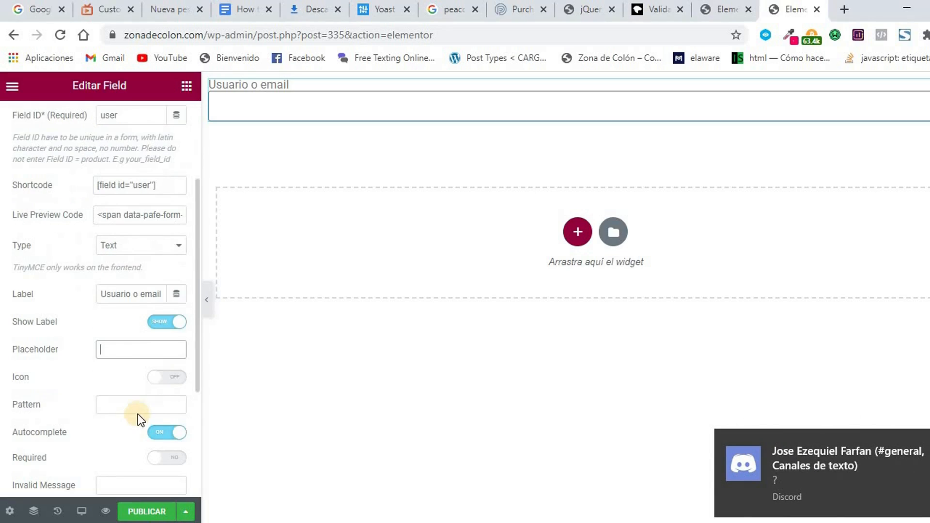
{"action": "left_click", "coordinate": [178, 382]}
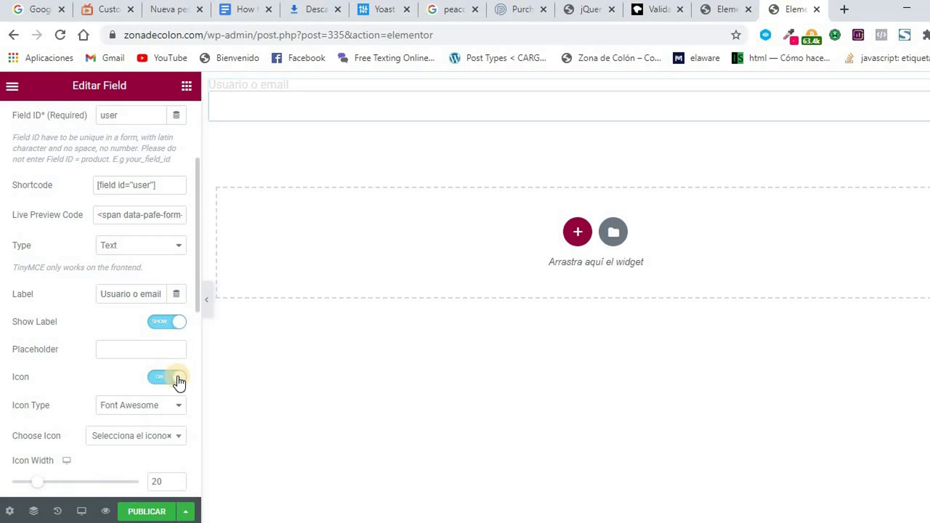
{"action": "left_click", "coordinate": [164, 405]}
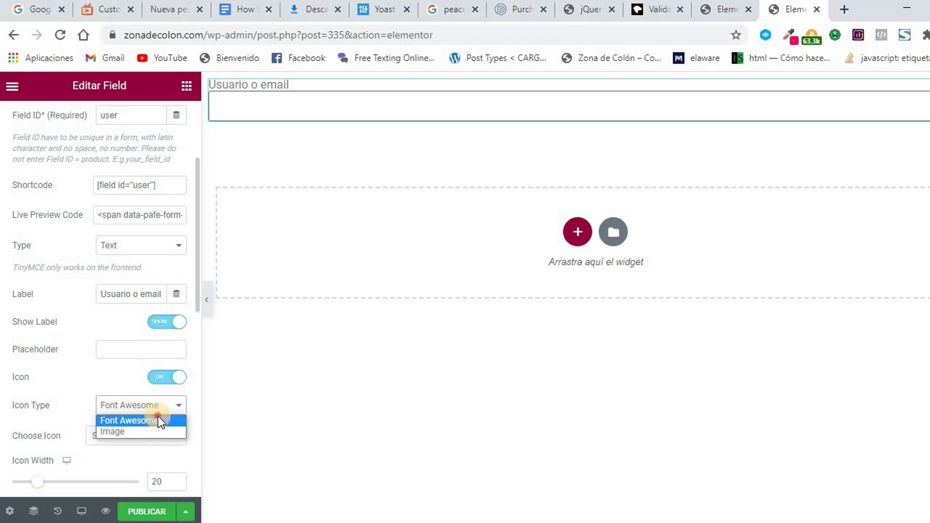
{"action": "left_click", "coordinate": [158, 418]}
Search the icon library for 'user' and choose the user icon.
{"action": "scroll", "coordinate": [136, 373], "scroll_direction": "down", "scroll_amount": 2}
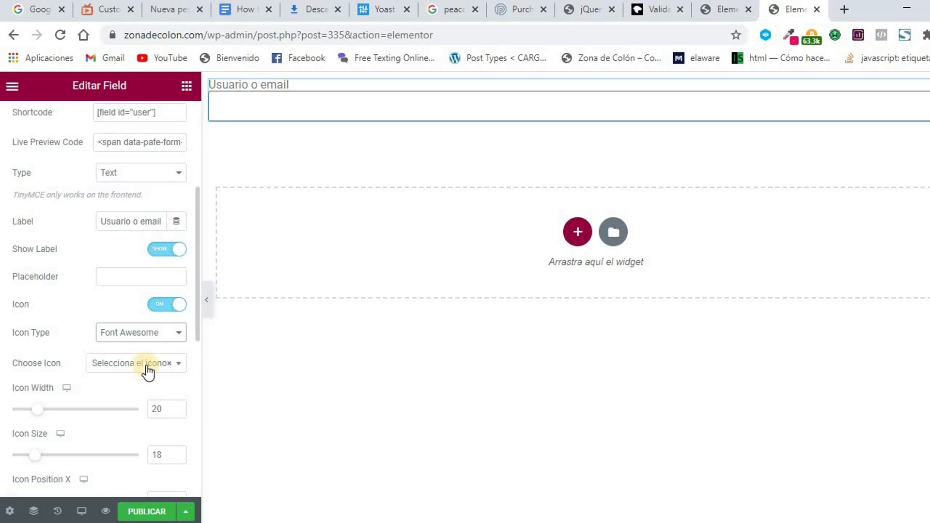
{"action": "left_click", "coordinate": [147, 371]}
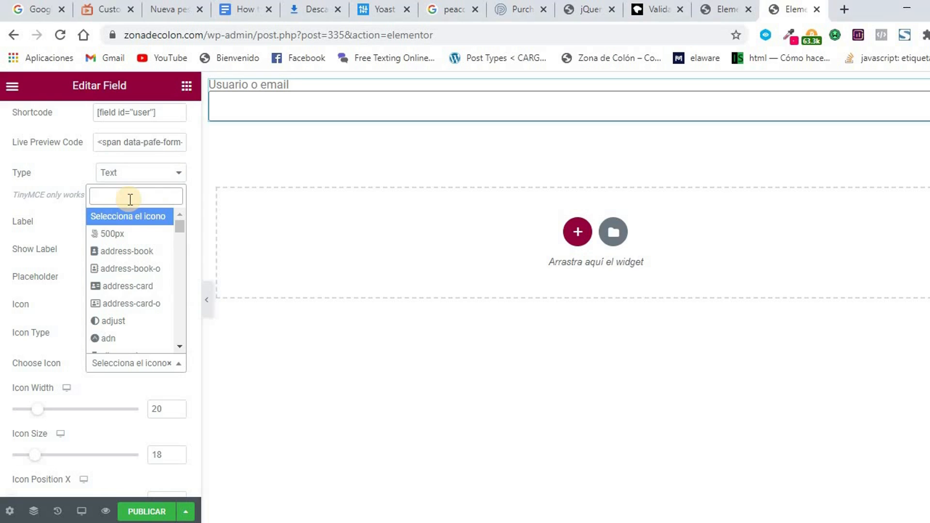
{"action": "type", "text": "user"}
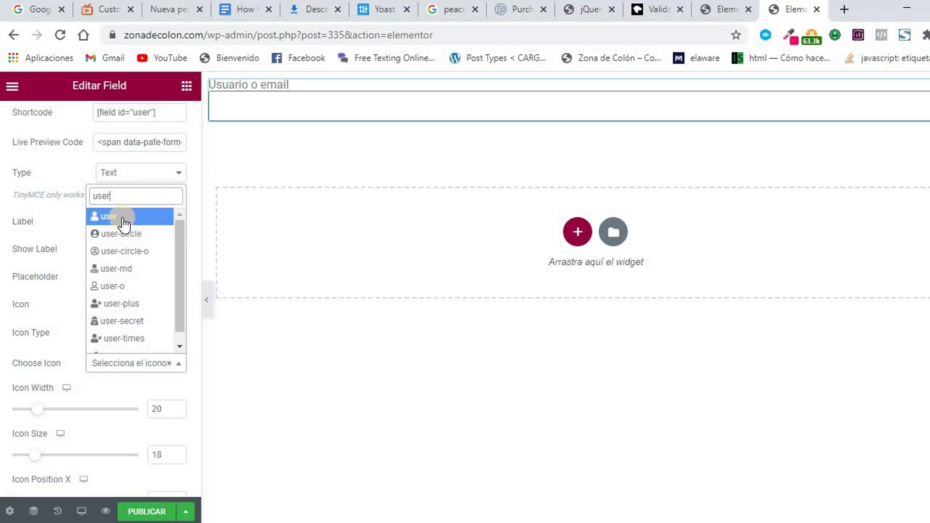
{"action": "left_click", "coordinate": [109, 213]}
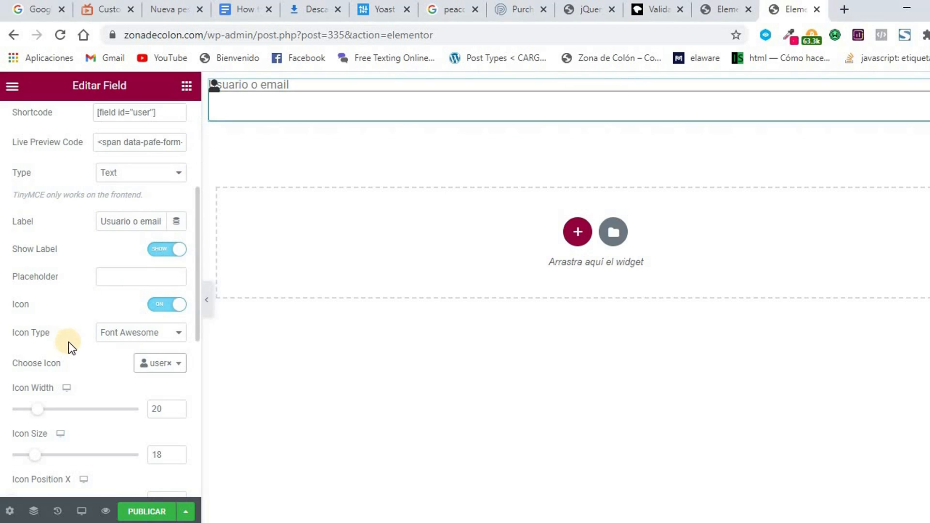
{"action": "scroll", "coordinate": [75, 318], "scroll_direction": "up", "scroll_amount": 2}
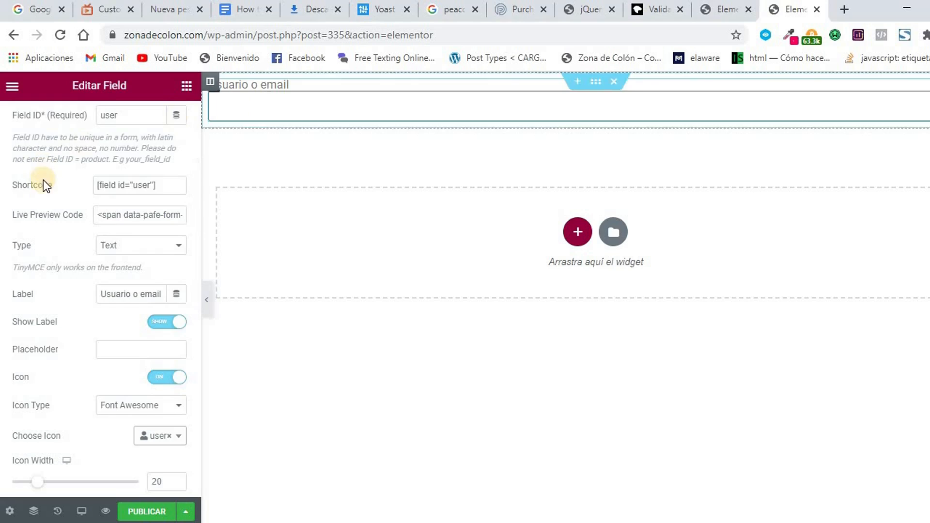
{"action": "scroll", "coordinate": [56, 313], "scroll_direction": "down", "scroll_amount": 3}
{"action": "scroll", "coordinate": [56, 313], "scroll_direction": "down", "scroll_amount": 2}
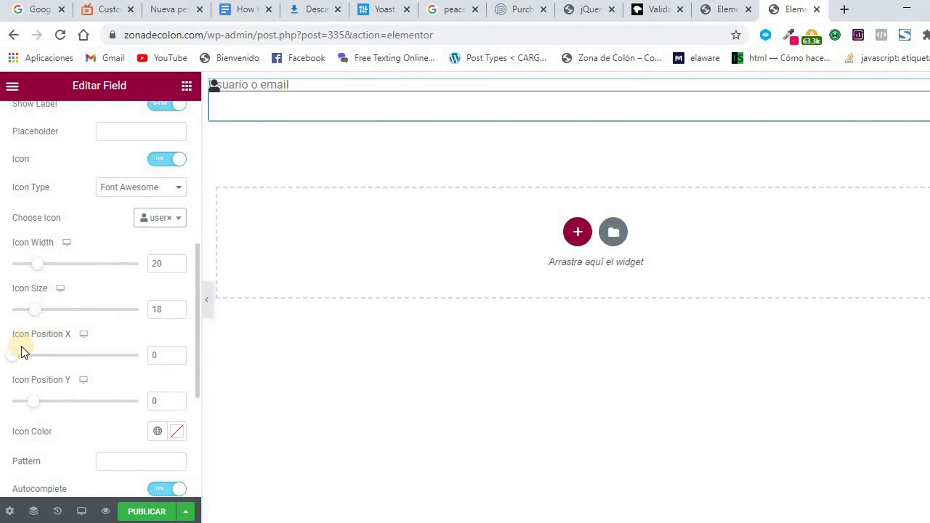
Position the icon inside the input at Y 24 and X 7.
{"action": "left_click_drag", "start_coordinate": [34, 403], "coordinate": [58, 406]}
{"action": "left_click_drag", "start_coordinate": [13, 356], "coordinate": [22, 359]}
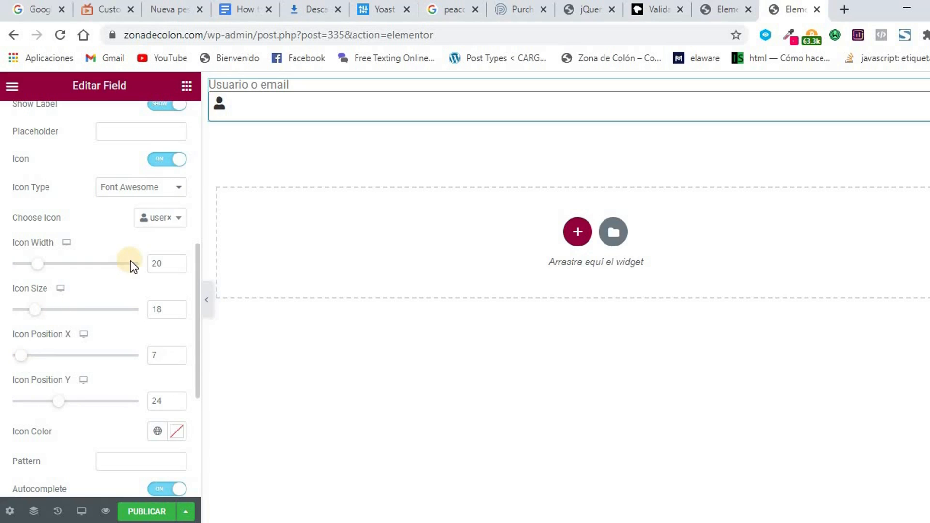
{"action": "scroll", "coordinate": [130, 261], "scroll_direction": "down", "scroll_amount": 5}
{"action": "scroll", "coordinate": [109, 278], "scroll_direction": "up", "scroll_amount": 5}
{"action": "scroll", "coordinate": [109, 280], "scroll_direction": "up", "scroll_amount": 3}
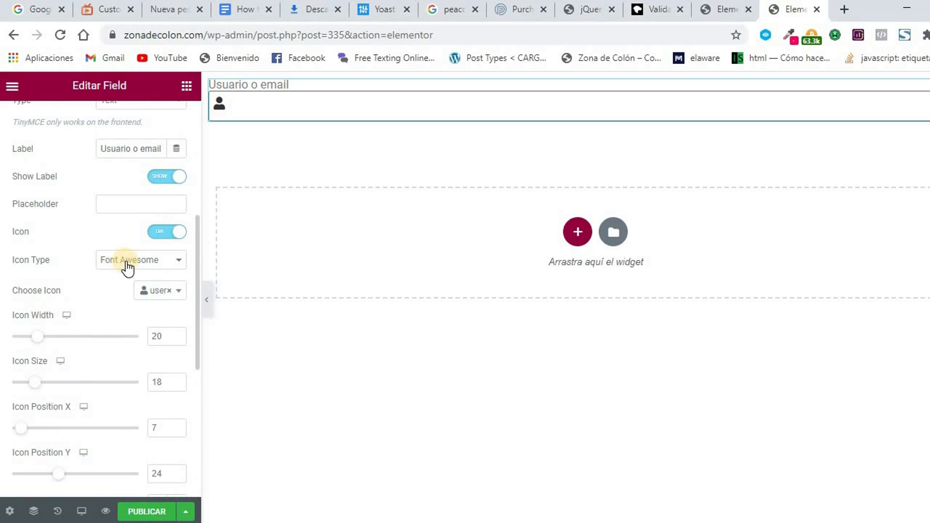
{"action": "scroll", "coordinate": [126, 264], "scroll_direction": "down", "scroll_amount": 9}
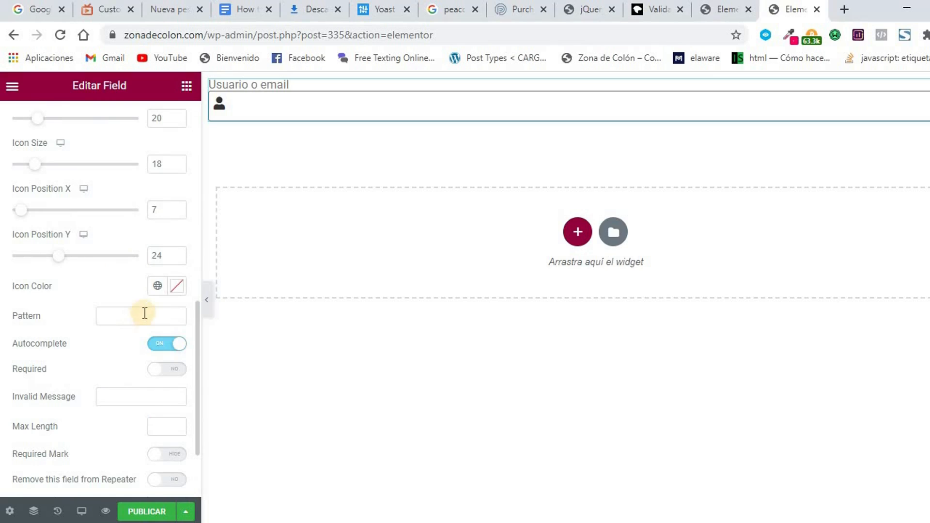
Colour the user icon light grey #C2C2C2.
{"action": "left_click", "coordinate": [177, 290]}
{"action": "mouse_move", "coordinate": [266, 254]}
{"action": "left_mouse_down"}
{"action": "mouse_move", "coordinate": [289, 243]}
{"action": "mouse_move", "coordinate": [215, 229]}
{"action": "left_mouse_up"}
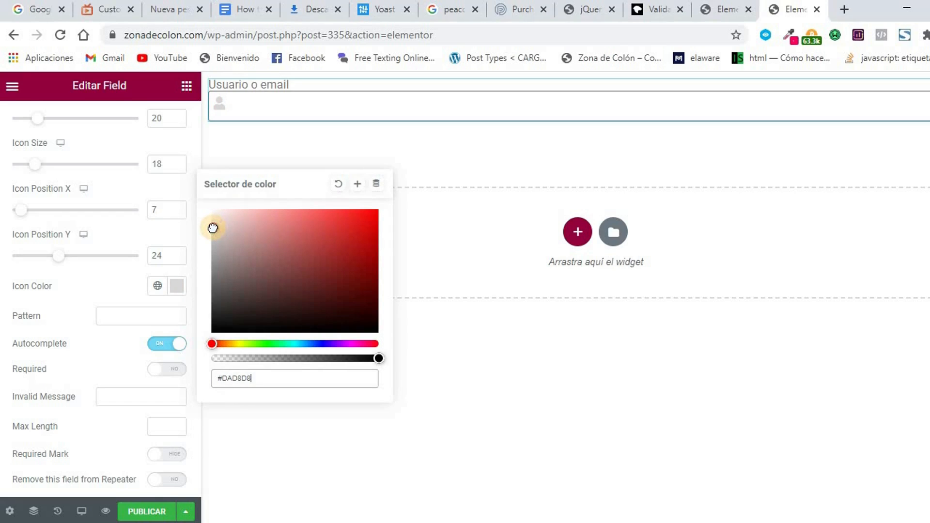
{"action": "left_click", "coordinate": [208, 229]}
{"action": "left_click", "coordinate": [207, 228]}
{"action": "left_click", "coordinate": [203, 234]}
{"action": "left_click_drag", "start_coordinate": [203, 233], "coordinate": [201, 240]}
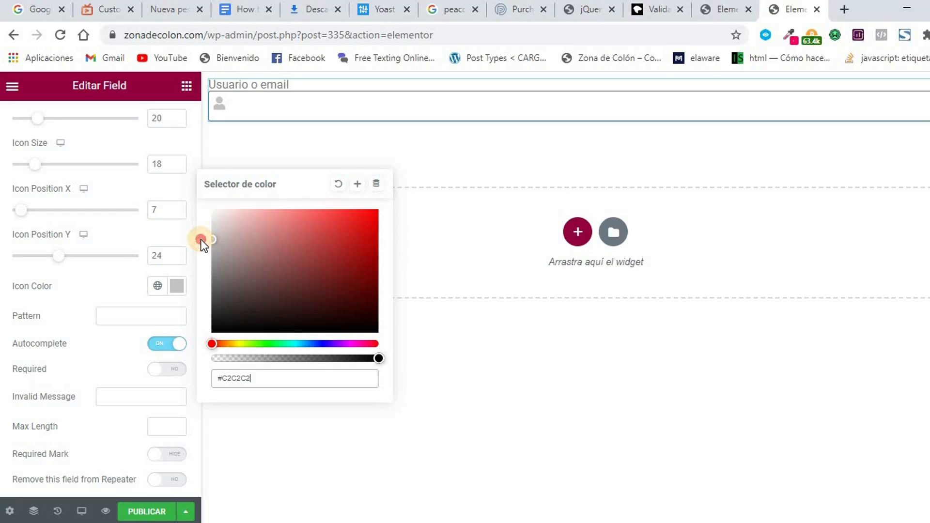
{"action": "scroll", "coordinate": [77, 295], "scroll_direction": "up", "scroll_amount": 12}
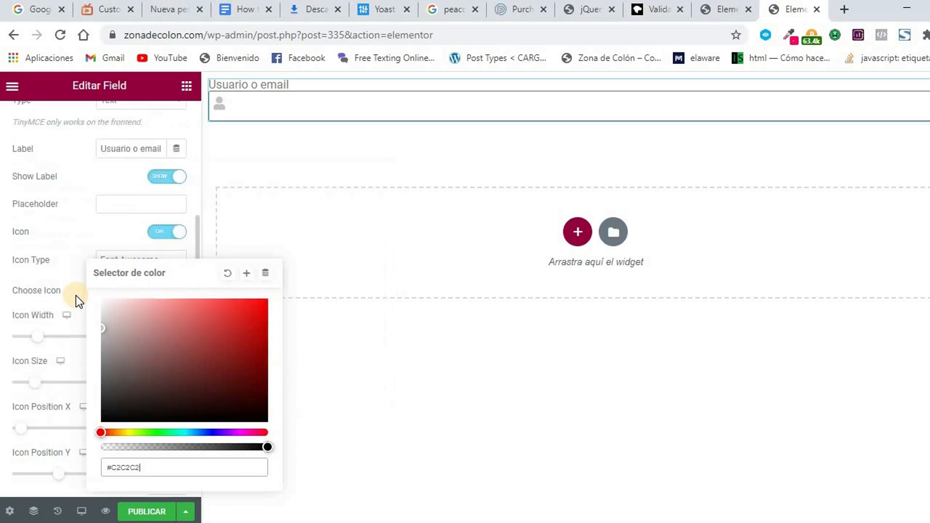
{"action": "scroll", "coordinate": [69, 226], "scroll_direction": "down", "scroll_amount": 12}
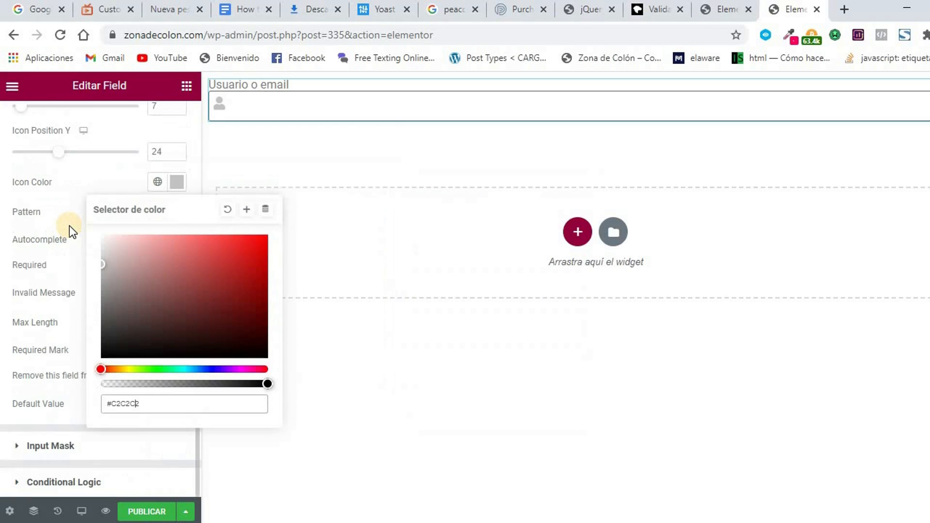
Turn off autocomplete and mark the Usuario o email field as required.
{"action": "left_click", "coordinate": [67, 177]}
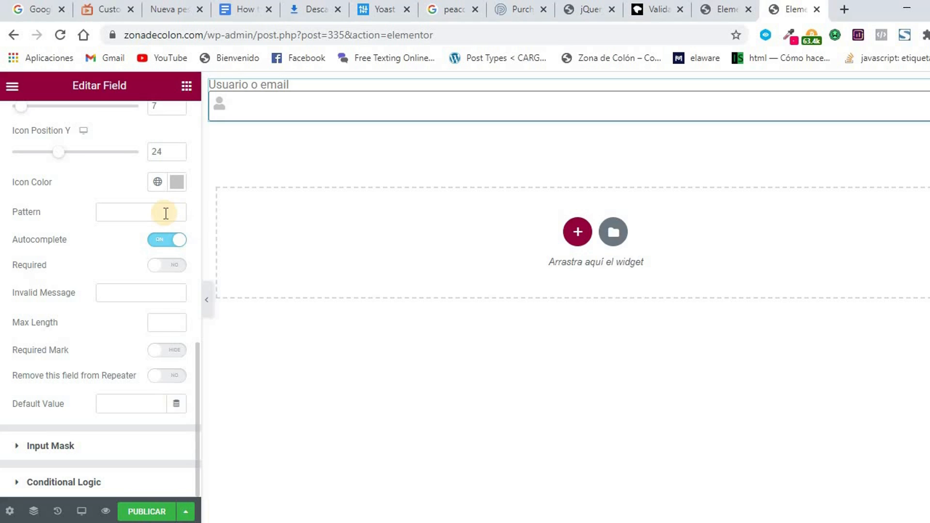
{"action": "left_click", "coordinate": [157, 245]}
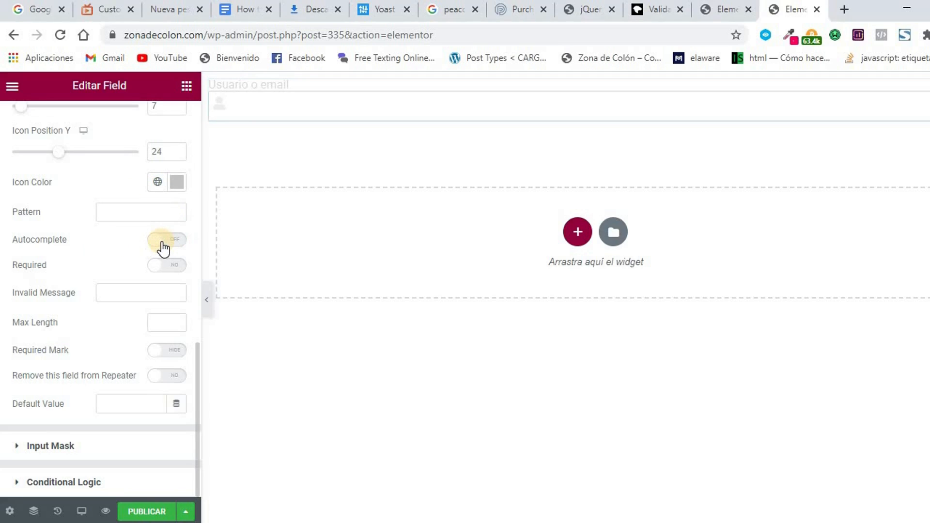
{"action": "left_click", "coordinate": [176, 271]}
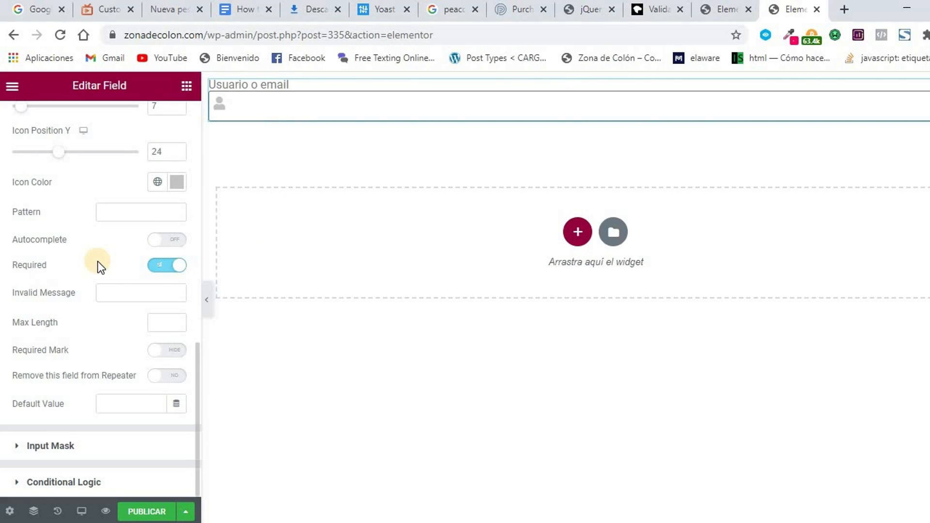
{"action": "left_click", "coordinate": [110, 294]}
Type 'Error formato equivocado' as the required field's invalid-input message.
{"action": "type", "text": "Error fr"}
{"action": "key", "text": "BackSpace"}
{"action": "type", "text": "ormato equivocado"}
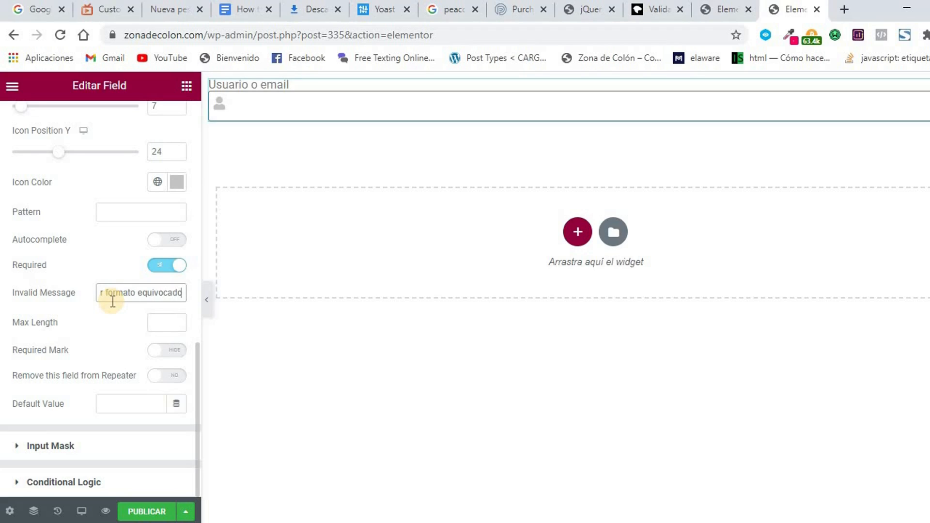
Set Max Length to 8, leave Required Mark off, and exclude the field from repeaters.
{"action": "left_click", "coordinate": [162, 326]}
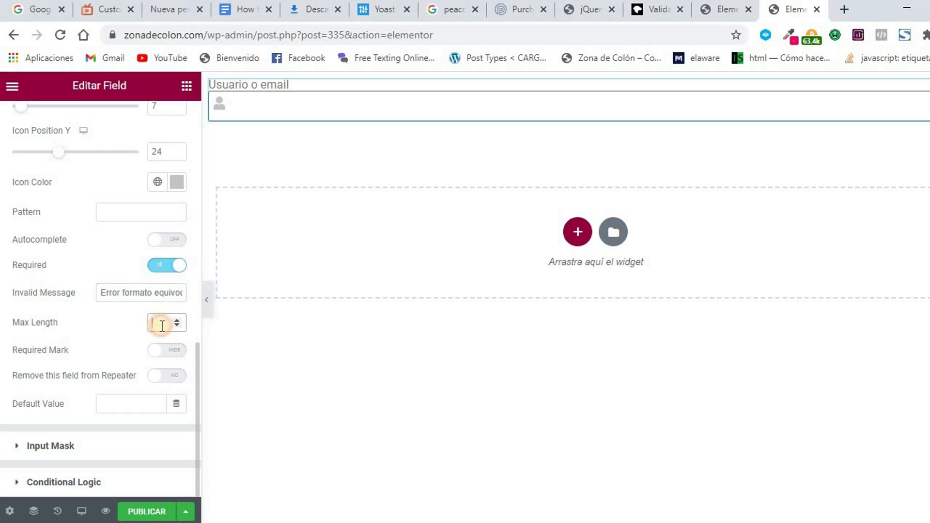
{"action": "type", "text": "8"}
{"action": "left_click", "coordinate": [178, 349]}
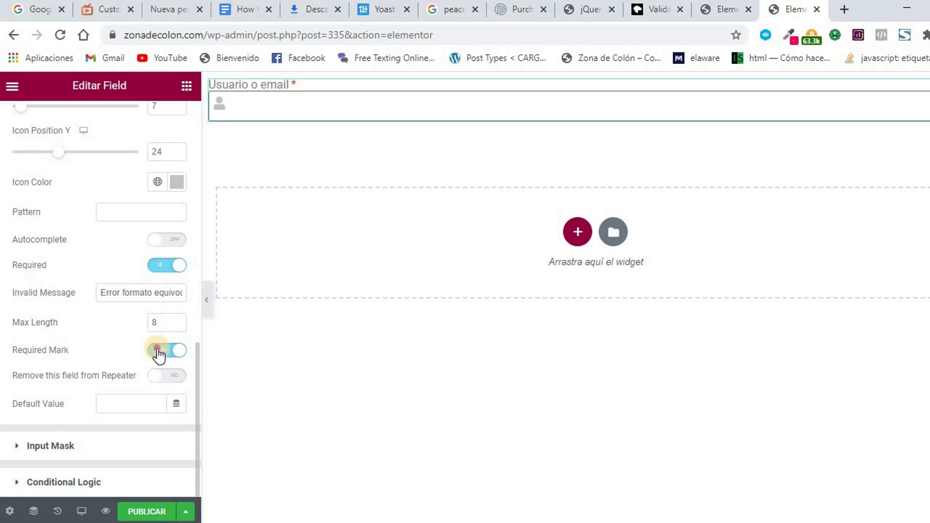
{"action": "left_click", "coordinate": [158, 351]}
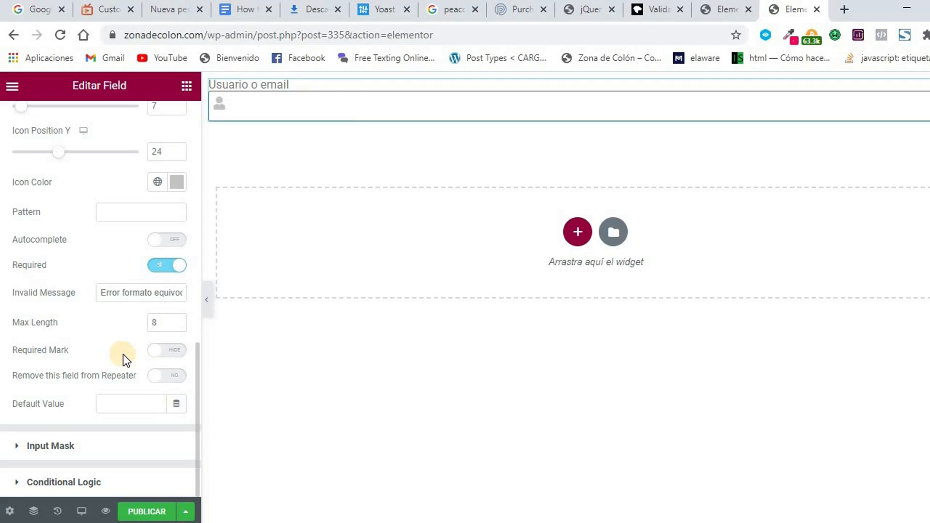
{"action": "left_click", "coordinate": [178, 377]}
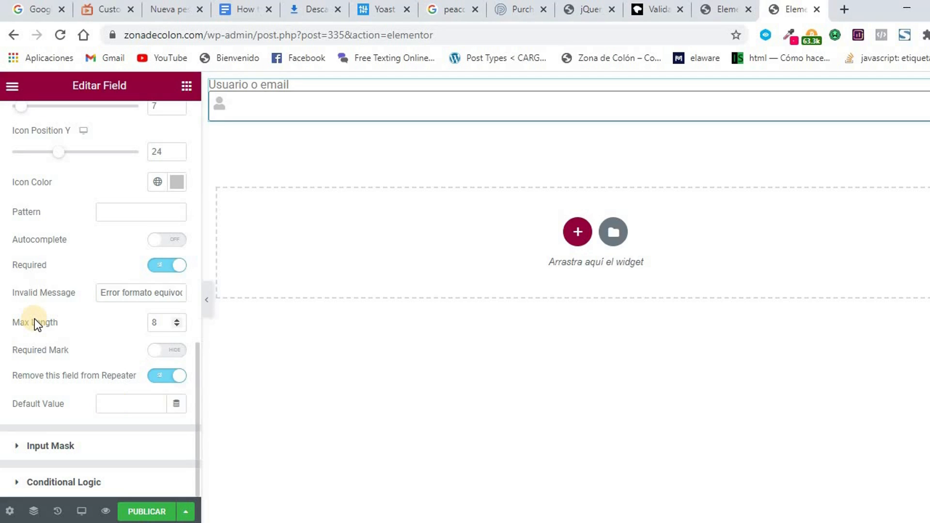
{"action": "left_click", "coordinate": [14, 450]}
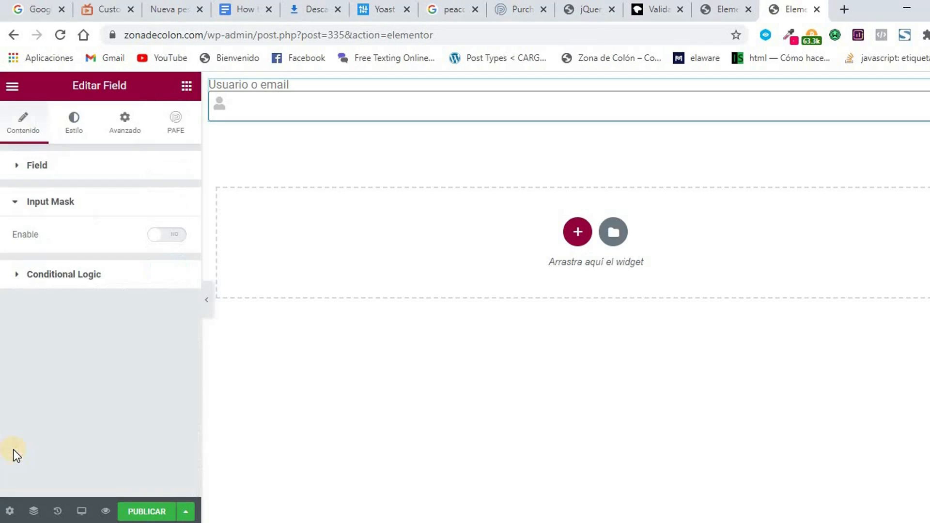
{"action": "left_click", "coordinate": [162, 236]}
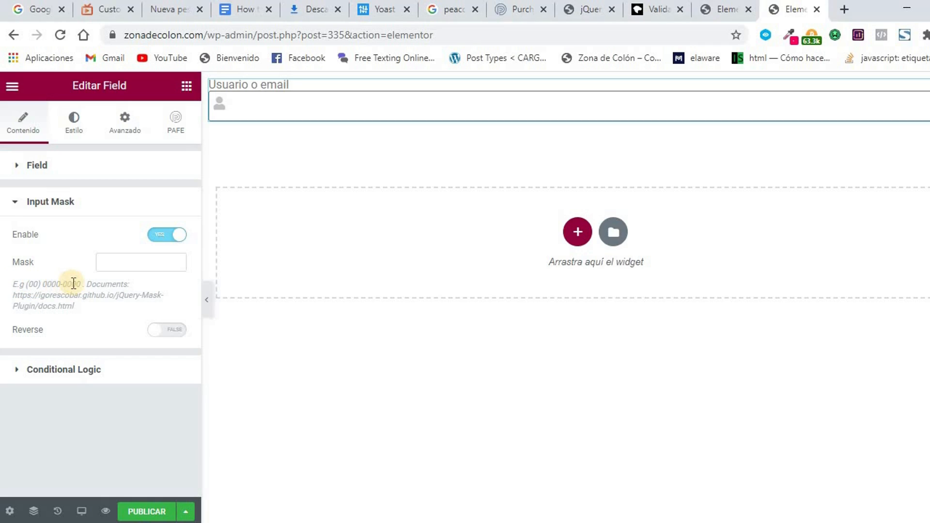
{"action": "left_click", "coordinate": [160, 237]}
{"action": "left_click", "coordinate": [24, 275]}
{"action": "left_click", "coordinate": [173, 276]}
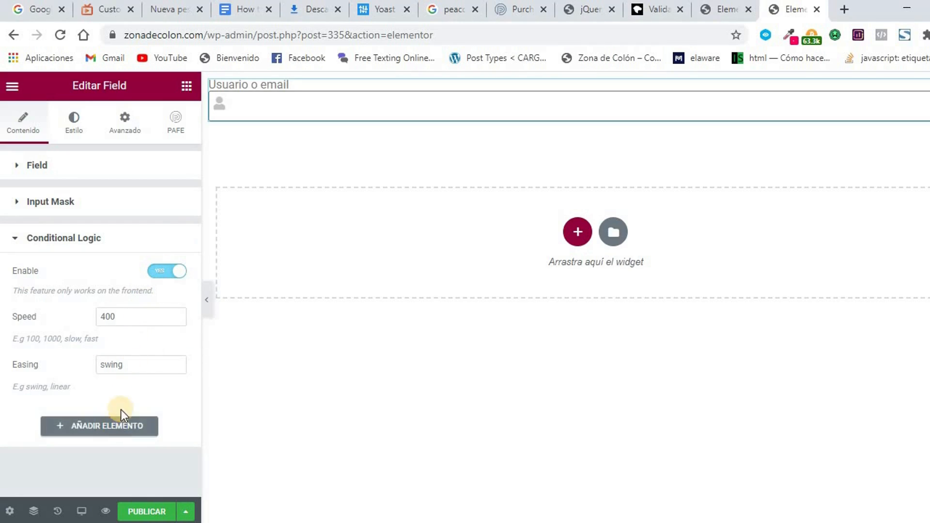
{"action": "left_click", "coordinate": [158, 274]}
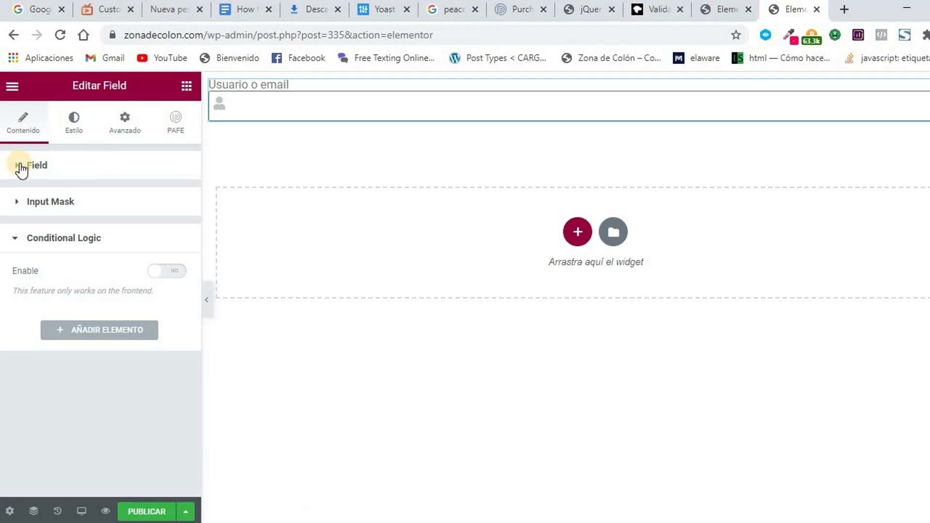
Duplicate the Usuario o email field and give the copy the Field ID 'pass'.
{"action": "right_click", "coordinate": [268, 104]}
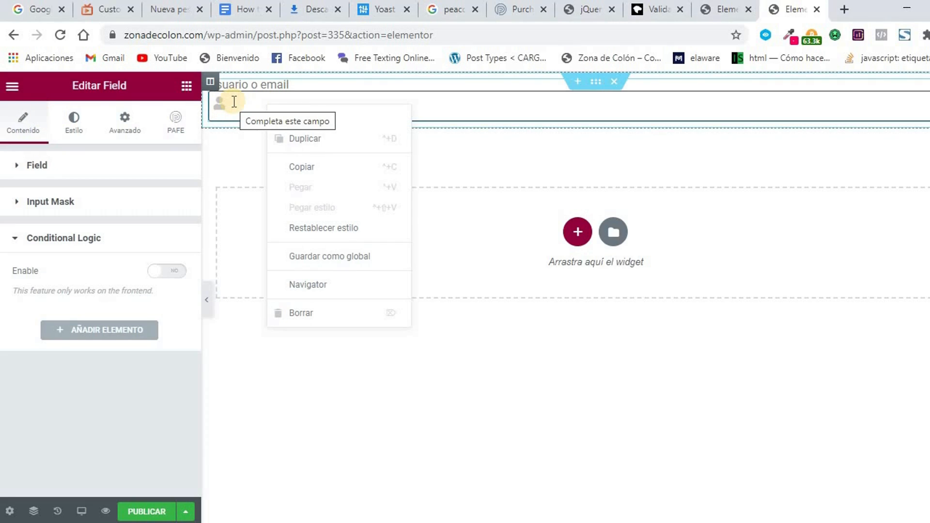
{"action": "left_click", "coordinate": [315, 143]}
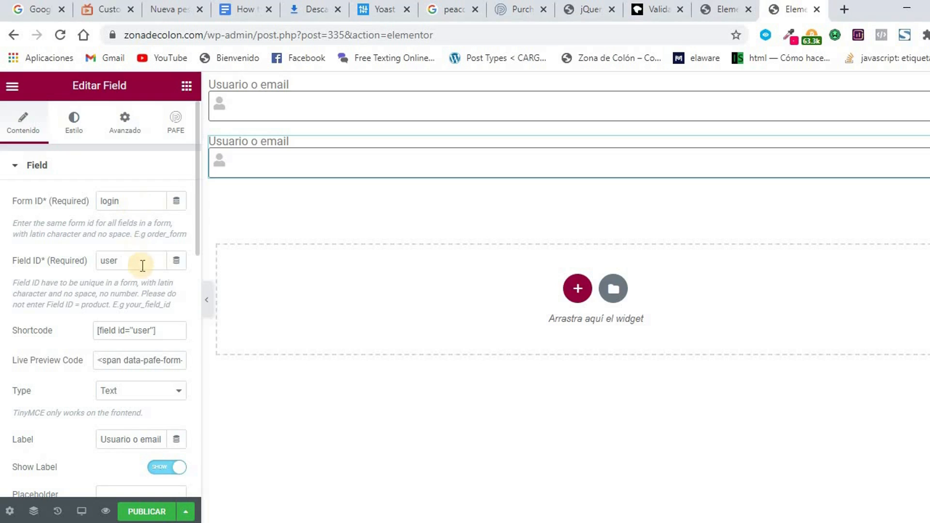
{"action": "left_click_drag", "start_coordinate": [139, 262], "coordinate": [103, 261]}
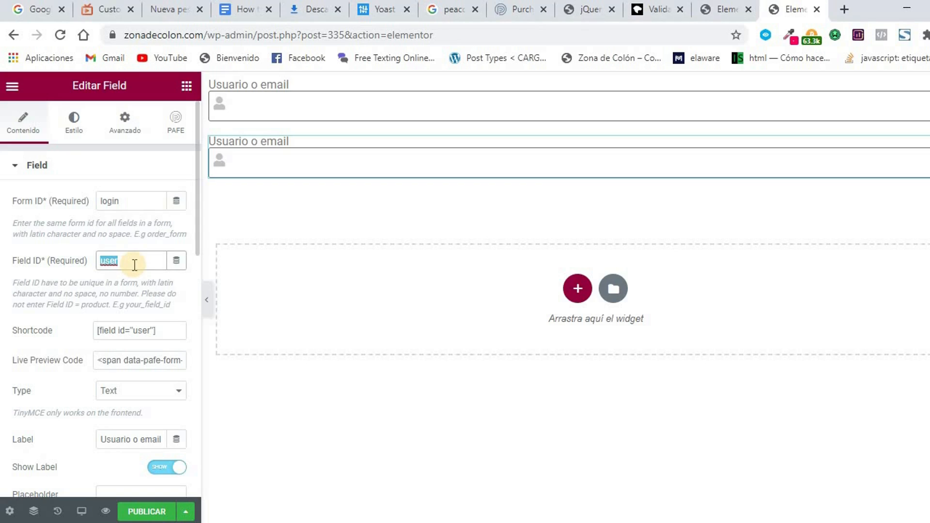
{"action": "type", "text": "pass"}
Make the copied field a Password type with the show/hide password icon enabled.
{"action": "scroll", "coordinate": [158, 332], "scroll_direction": "down", "scroll_amount": 2}
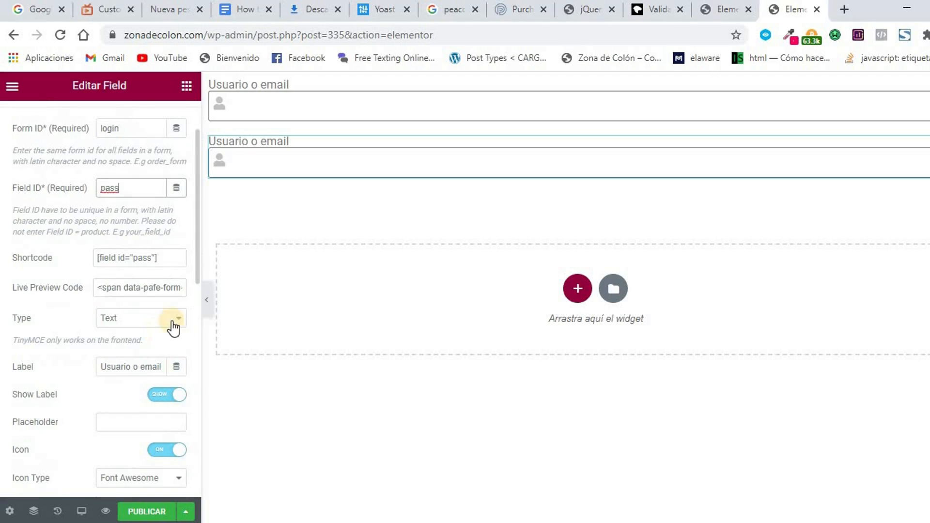
{"action": "left_click", "coordinate": [178, 321]}
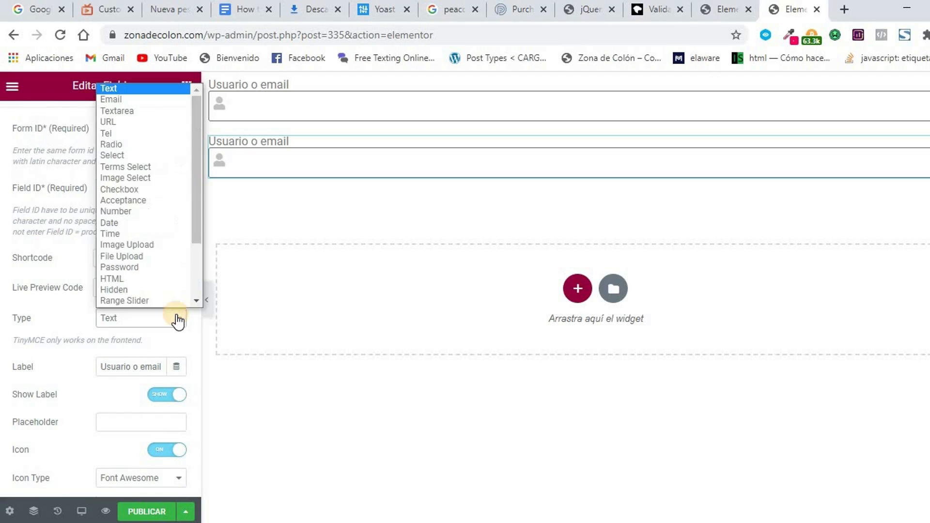
{"action": "scroll", "coordinate": [168, 286], "scroll_direction": "down", "scroll_amount": 2}
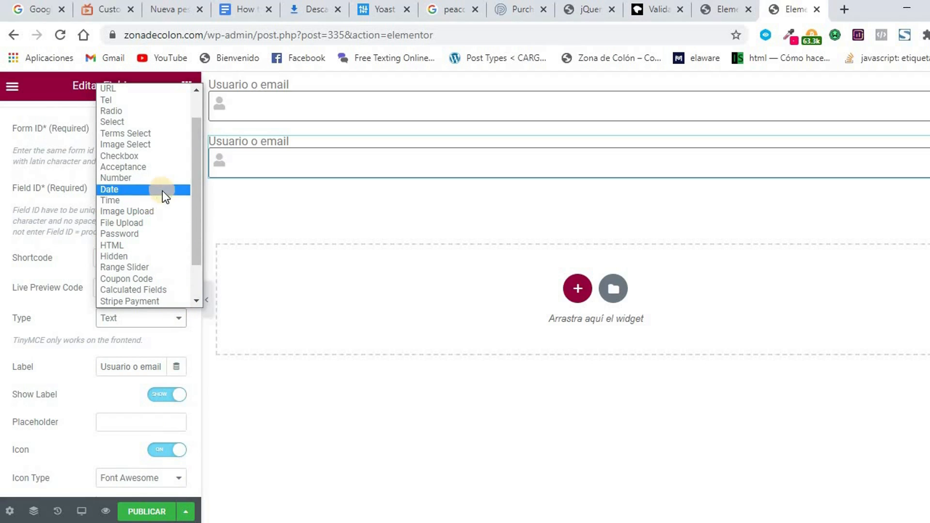
{"action": "left_click", "coordinate": [150, 234]}
{"action": "scroll", "coordinate": [98, 293], "scroll_direction": "down", "scroll_amount": 2}
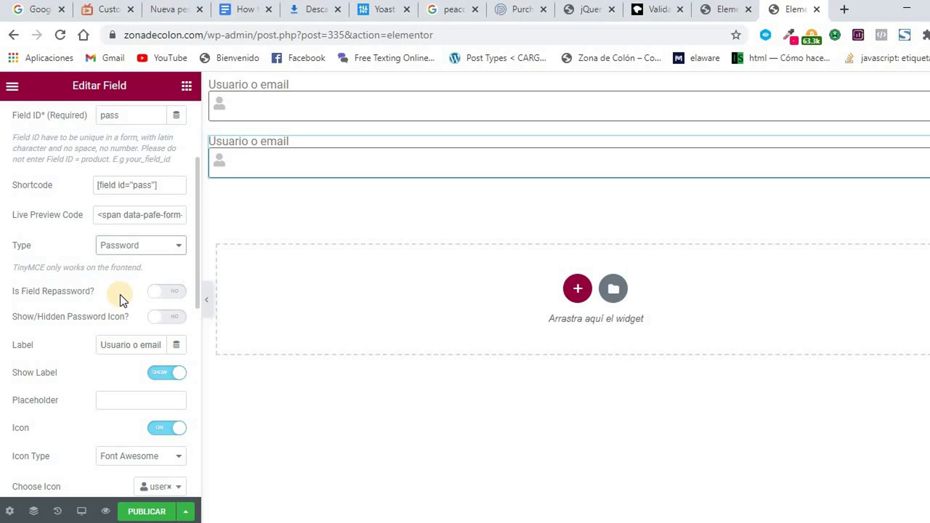
{"action": "left_click", "coordinate": [171, 319]}
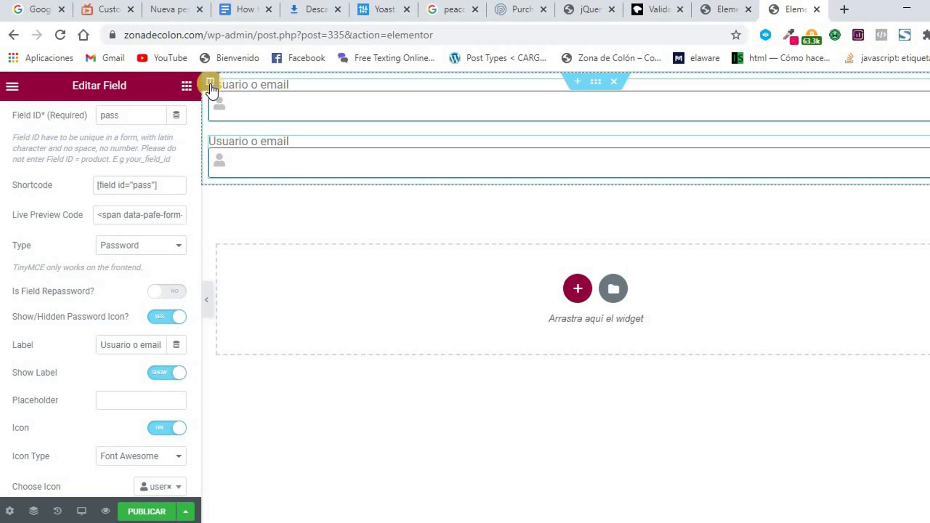
Select the form's column and switch its margin to unlinked rem values.
{"action": "left_click", "coordinate": [210, 83]}
{"action": "left_click", "coordinate": [174, 123]}
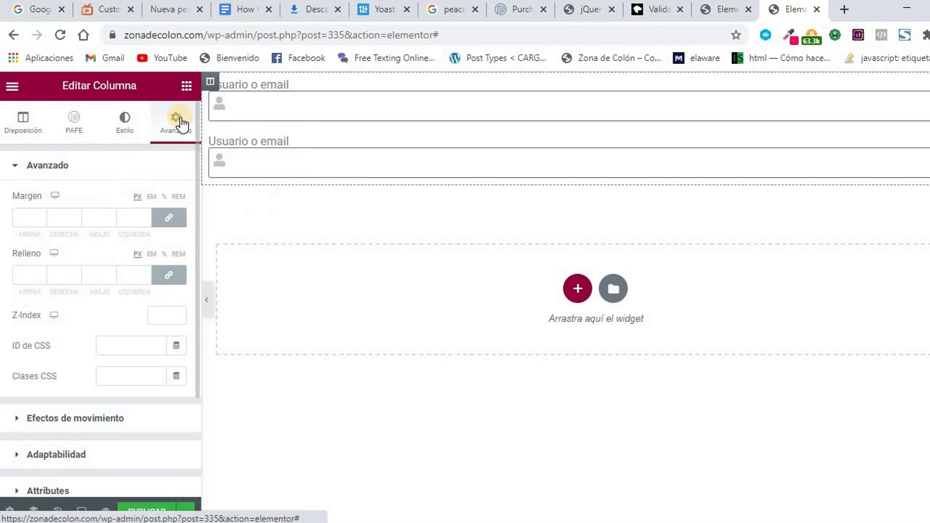
{"action": "left_click", "coordinate": [179, 197]}
{"action": "left_click", "coordinate": [169, 217]}
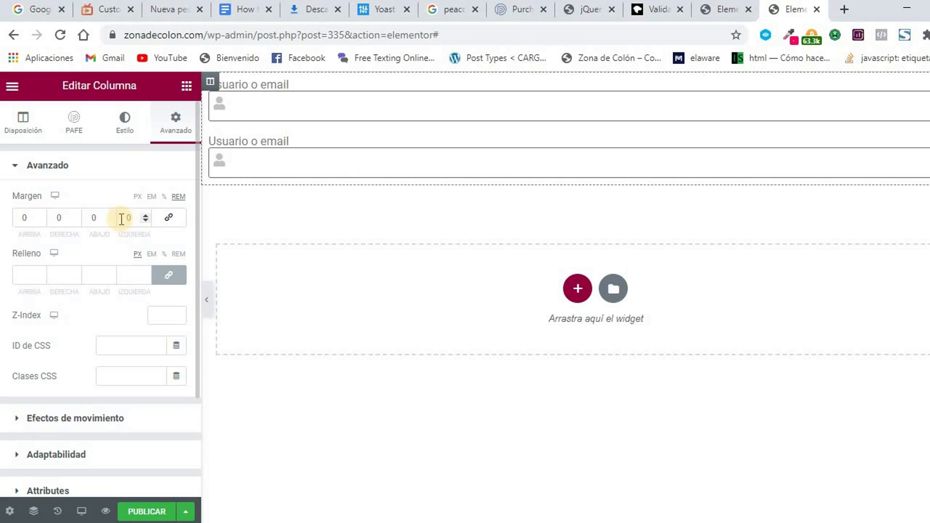
Set the column margins to 0, 24, 0, 7 rem and check the password eye icon.
{"action": "left_click", "coordinate": [146, 214]}
{"action": "left_click", "coordinate": [75, 217]}
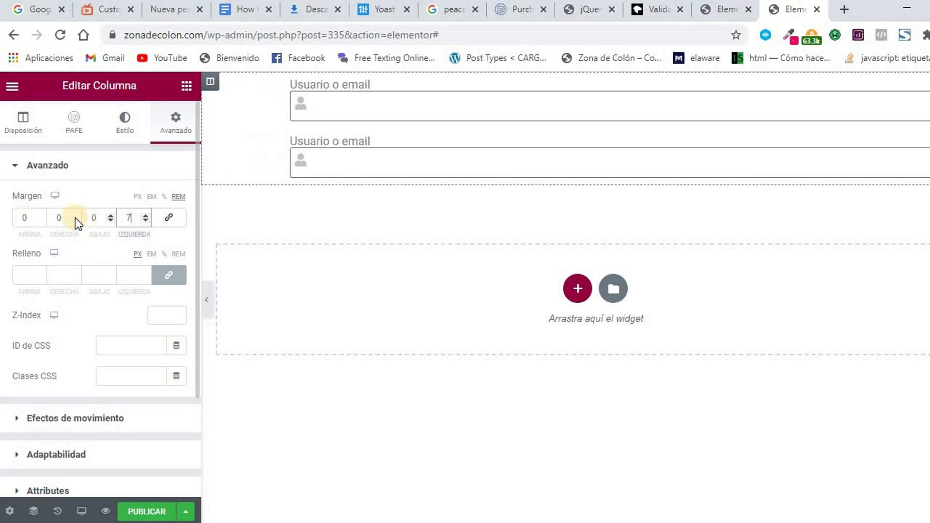
{"action": "left_click", "coordinate": [74, 217]}
{"action": "left_click", "coordinate": [74, 217]}
{"action": "left_click", "coordinate": [74, 217]}
{"action": "left_click", "coordinate": [75, 217]}
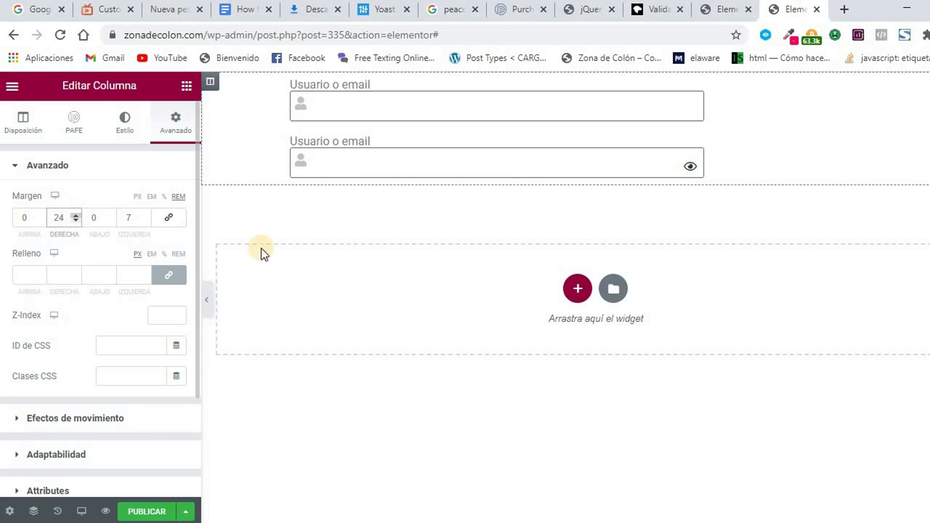
{"action": "left_click", "coordinate": [690, 167]}
{"action": "left_click", "coordinate": [690, 168]}
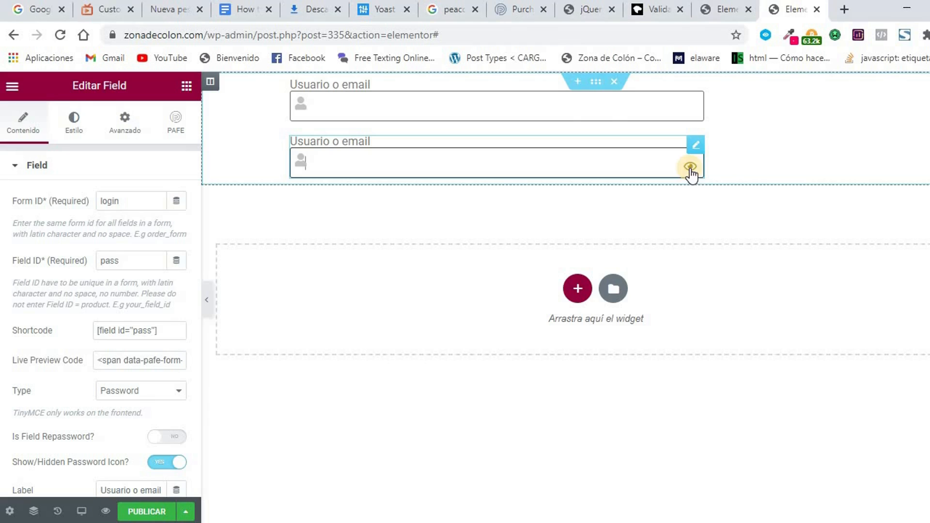
Replace the password field's 'Usuario o email' label with 'Contraseña'.
{"action": "left_click", "coordinate": [363, 148]}
{"action": "scroll", "coordinate": [91, 252], "scroll_direction": "down", "scroll_amount": 1}
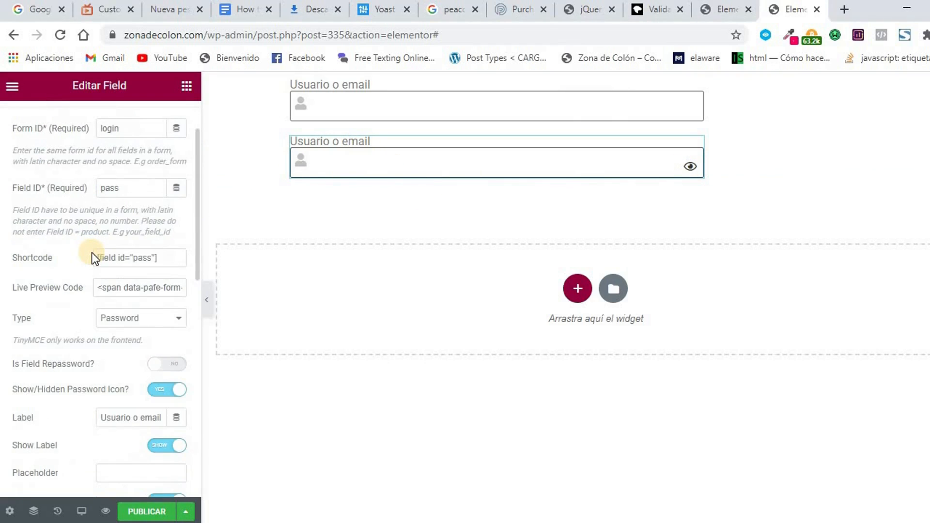
{"action": "scroll", "coordinate": [92, 252], "scroll_direction": "down", "scroll_amount": 1}
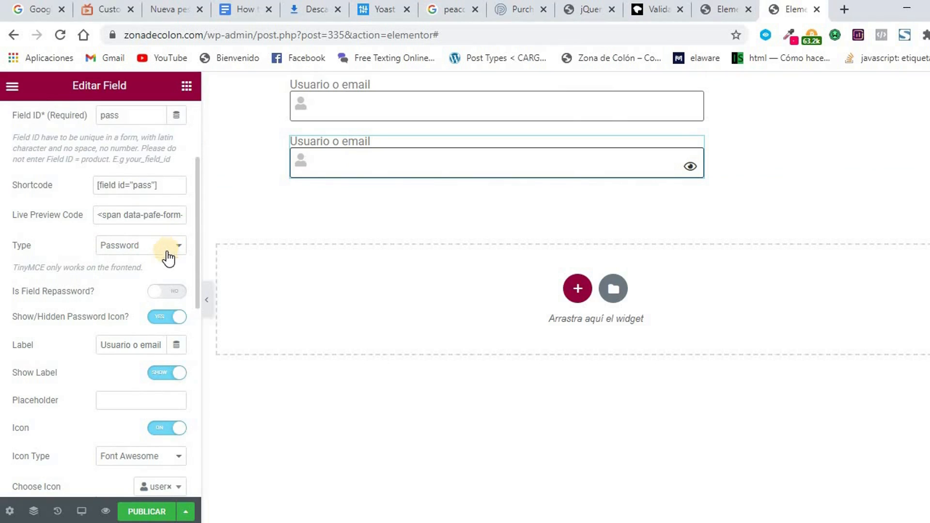
{"action": "left_click", "coordinate": [132, 348]}
{"action": "triple_click", "coordinate": [131, 347]}
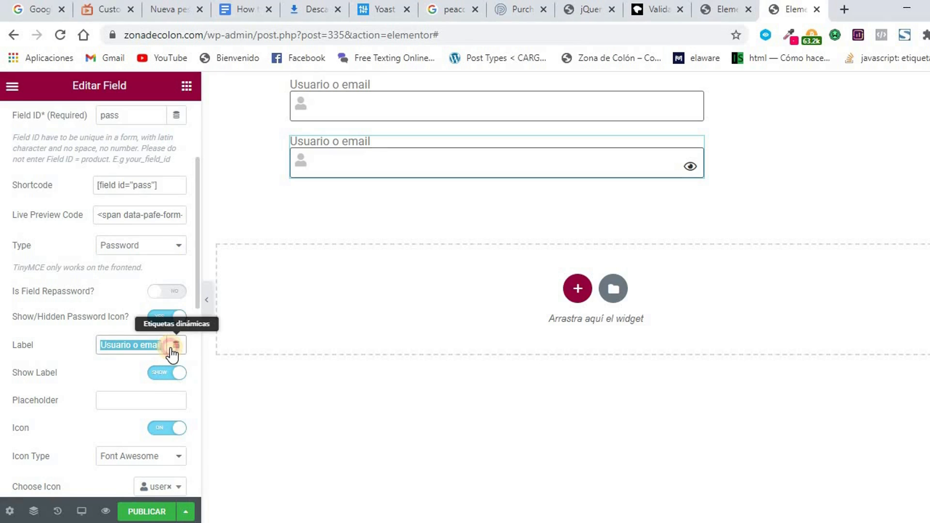
{"action": "type", "text": "Pa"}
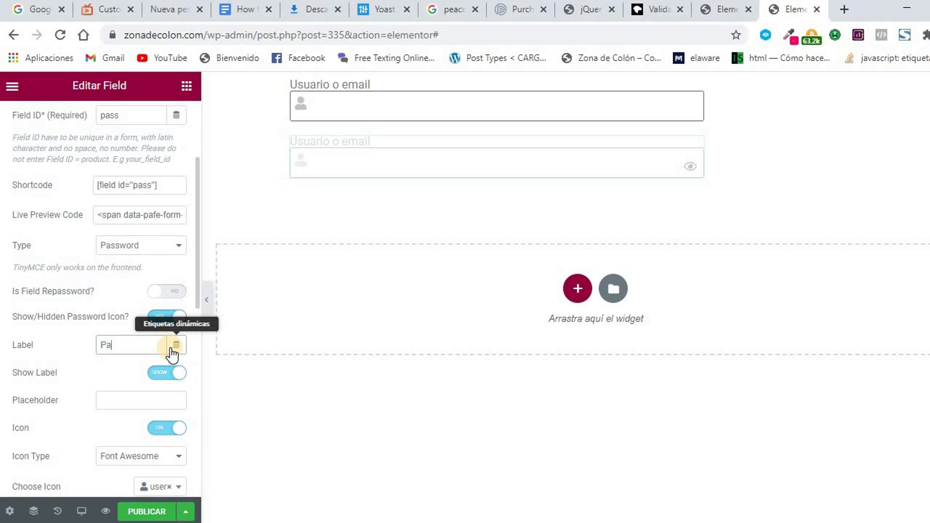
{"action": "type", "text": "sw"}
{"action": "key", "text": "BackSpace"}
{"action": "key", "text": "BackSpace"}
{"action": "key", "text": "BackSpace"}
{"action": "key", "text": "BackSpace"}
{"action": "type", "text": "Contraseña"}
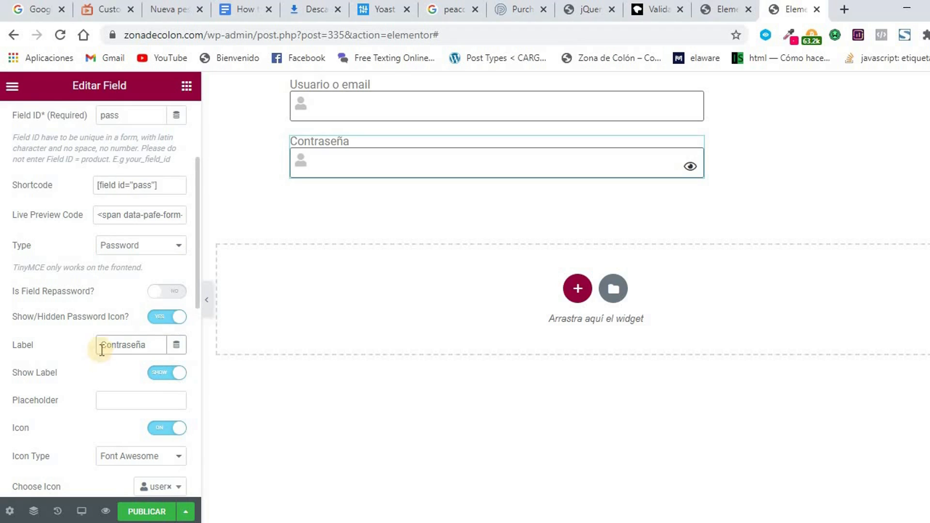
{"action": "scroll", "coordinate": [95, 347], "scroll_direction": "down", "scroll_amount": 1}
Give the password field a microphone icon, found by searching 'ho'.
{"action": "left_click", "coordinate": [147, 415]}
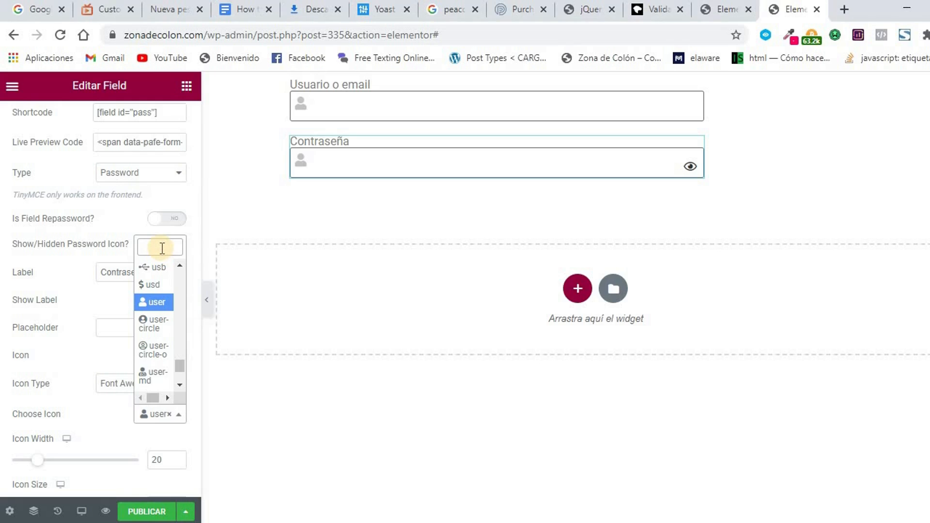
{"action": "type", "text": "ho"}
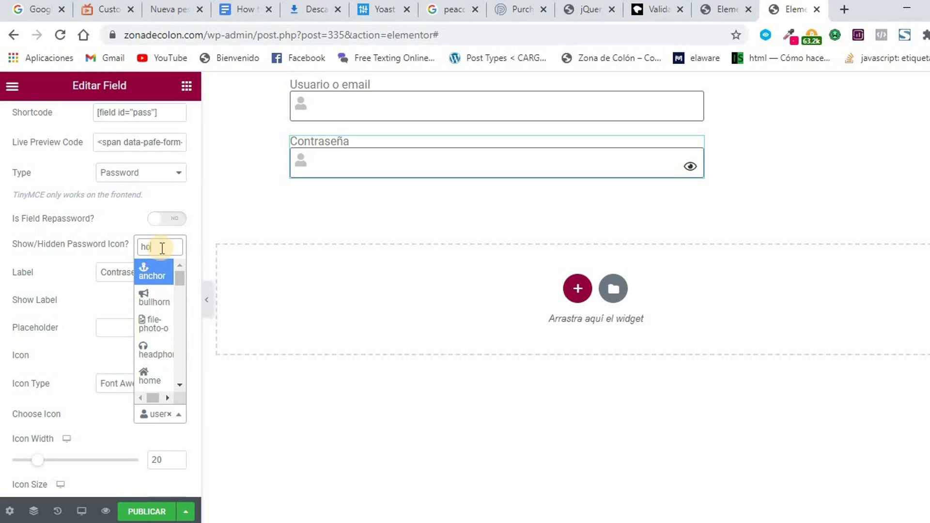
{"action": "type", "text": "l"}
{"action": "key", "text": "BackSpace"}
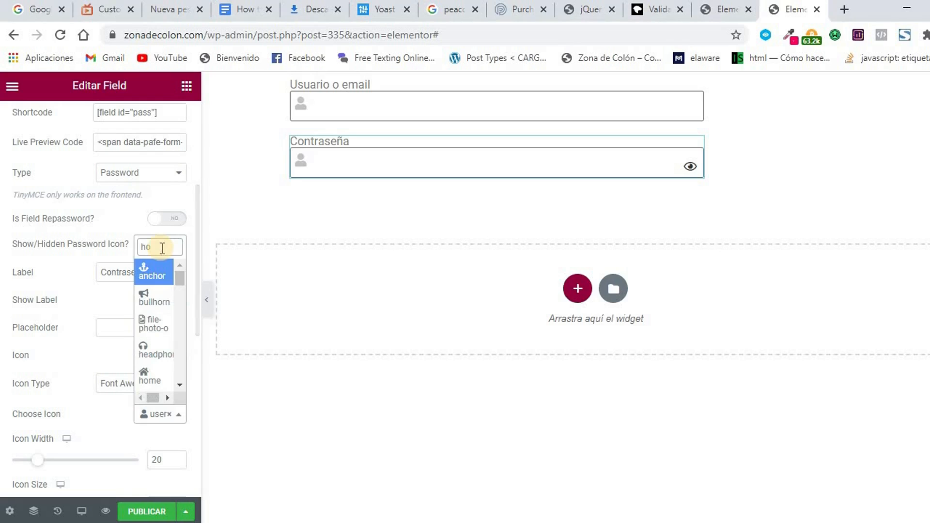
{"action": "type", "text": "l"}
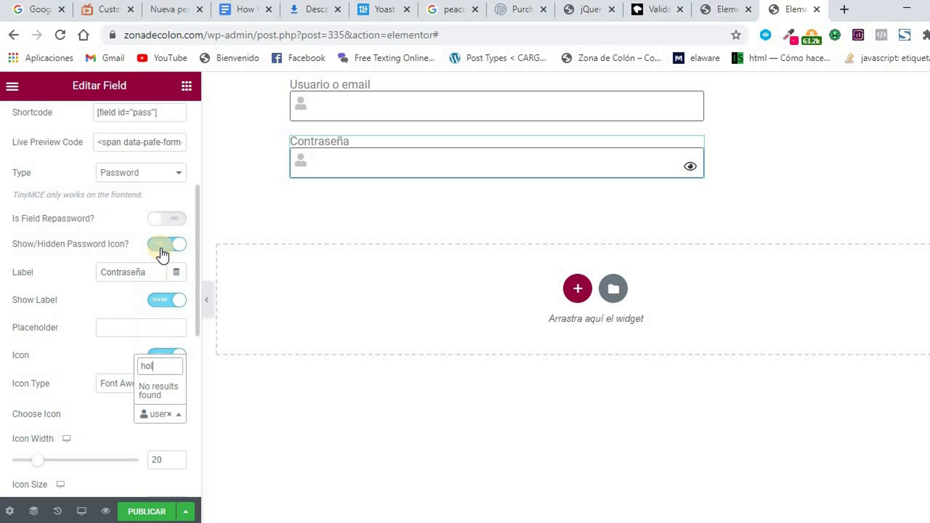
{"action": "key", "text": "BackSpace"}
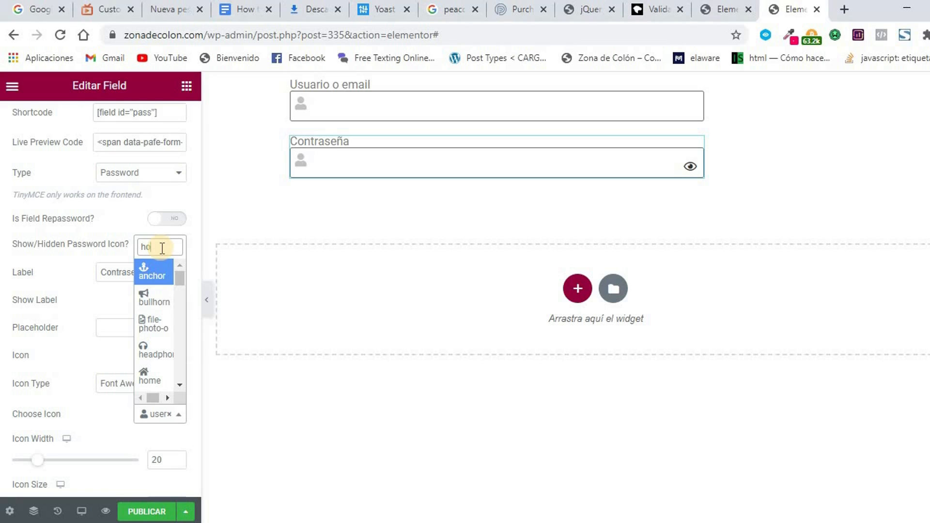
{"action": "scroll", "coordinate": [147, 315], "scroll_direction": "down", "scroll_amount": 2}
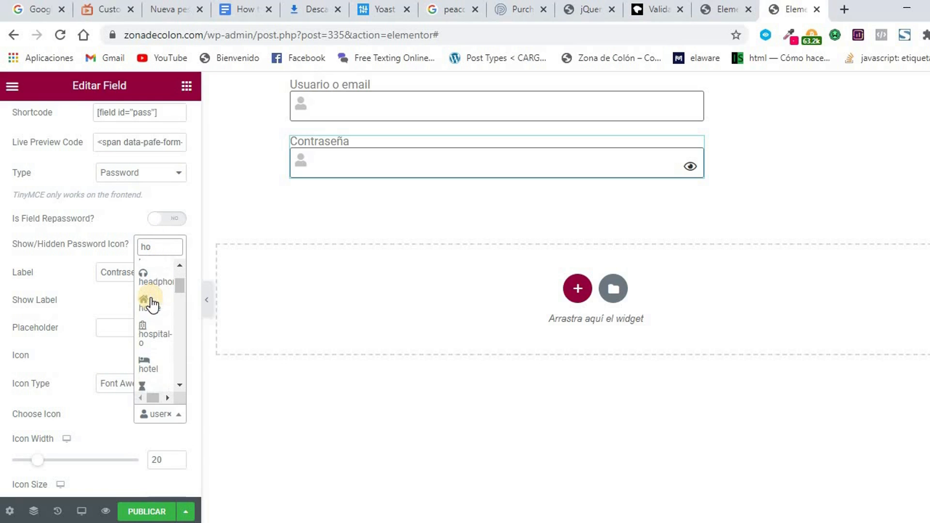
{"action": "scroll", "coordinate": [154, 326], "scroll_direction": "down", "scroll_amount": 6}
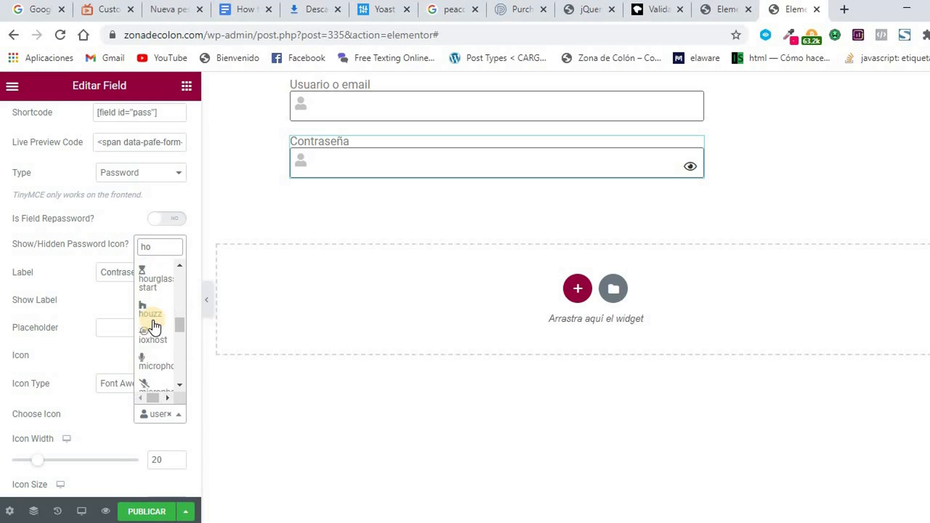
{"action": "scroll", "coordinate": [154, 327], "scroll_direction": "down", "scroll_amount": 8}
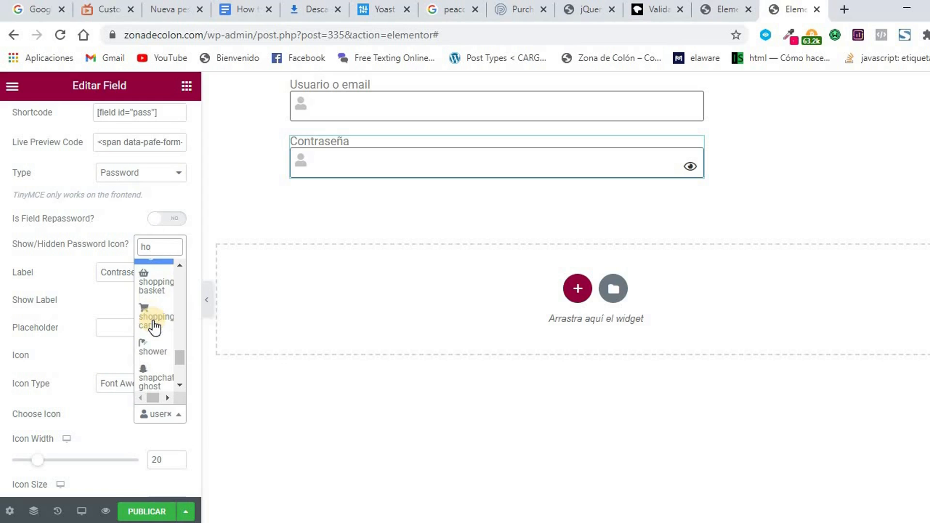
{"action": "scroll", "coordinate": [155, 326], "scroll_direction": "down", "scroll_amount": 3}
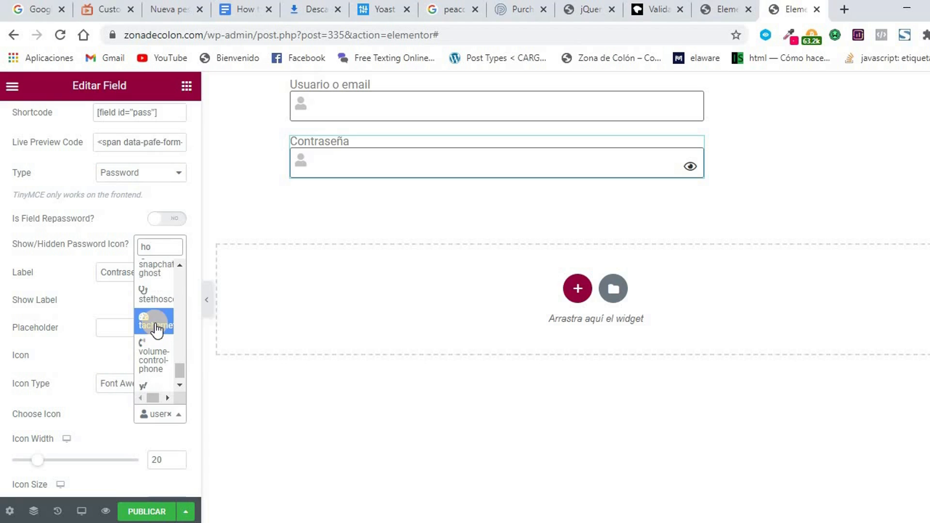
{"action": "scroll", "coordinate": [155, 329], "scroll_direction": "up", "scroll_amount": 10}
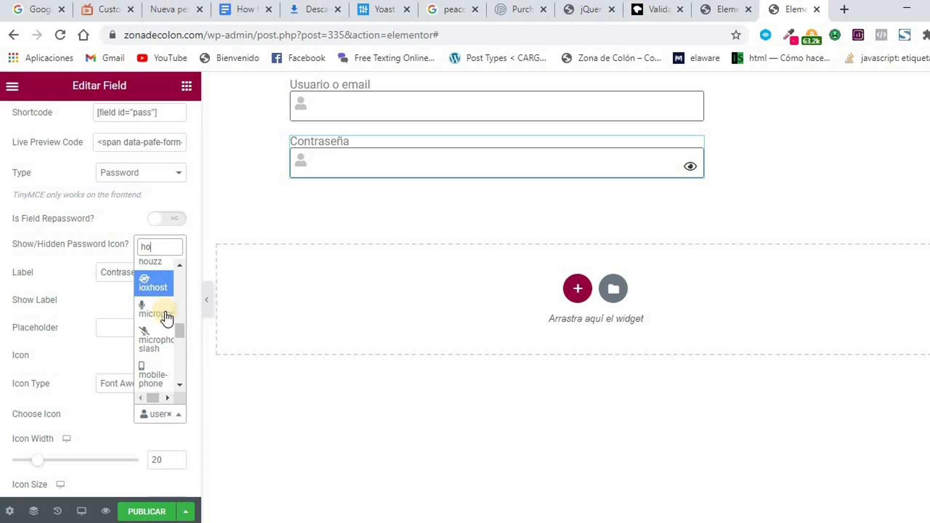
{"action": "left_click", "coordinate": [159, 310]}
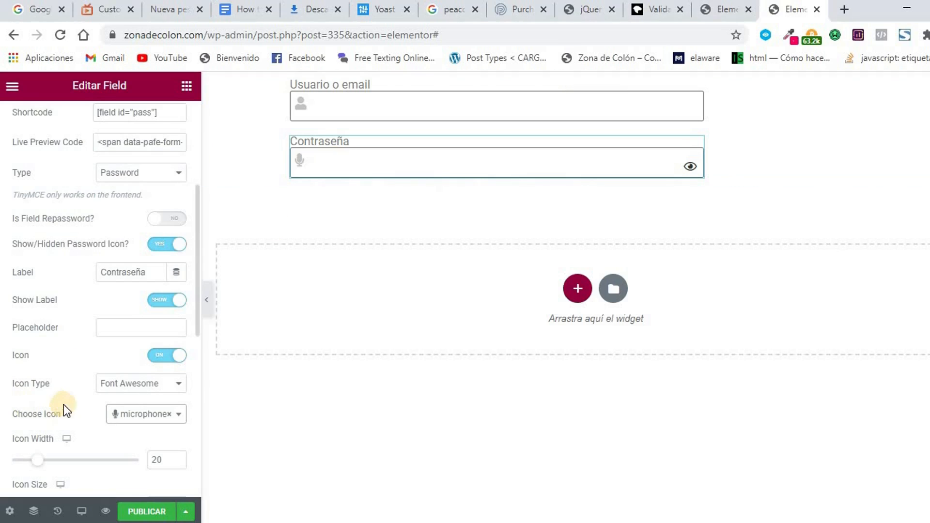
{"action": "scroll", "coordinate": [77, 368], "scroll_direction": "down", "scroll_amount": 3}
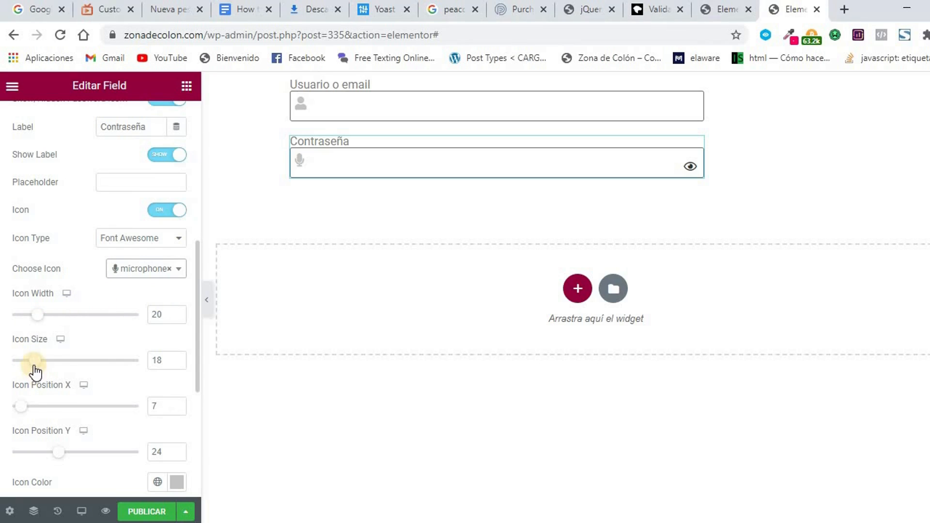
{"action": "left_click", "coordinate": [332, 168]}
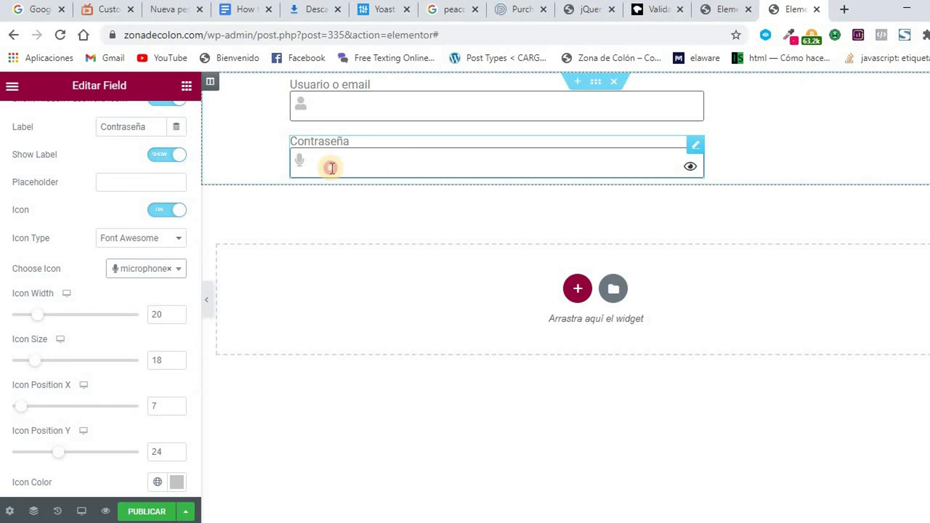
{"action": "type", "text": "12345678"}
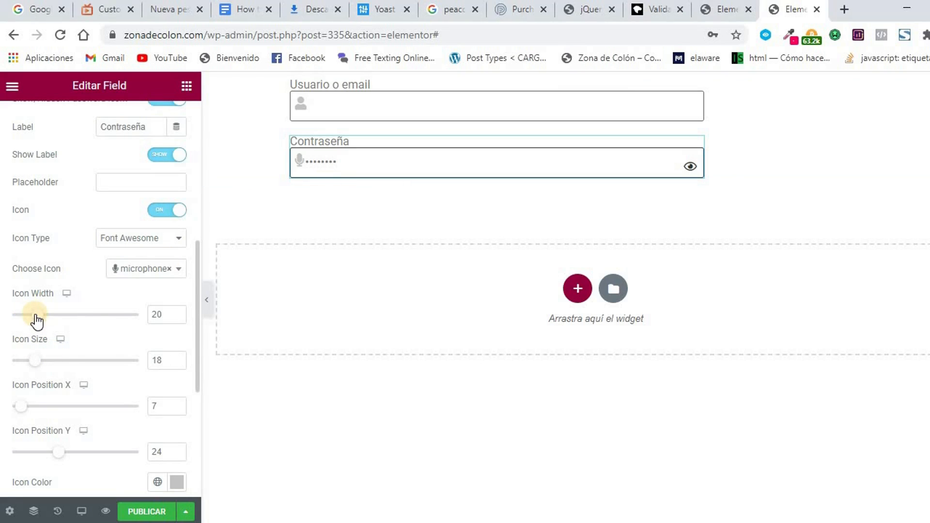
{"action": "left_click_drag", "start_coordinate": [36, 316], "coordinate": [49, 316]}
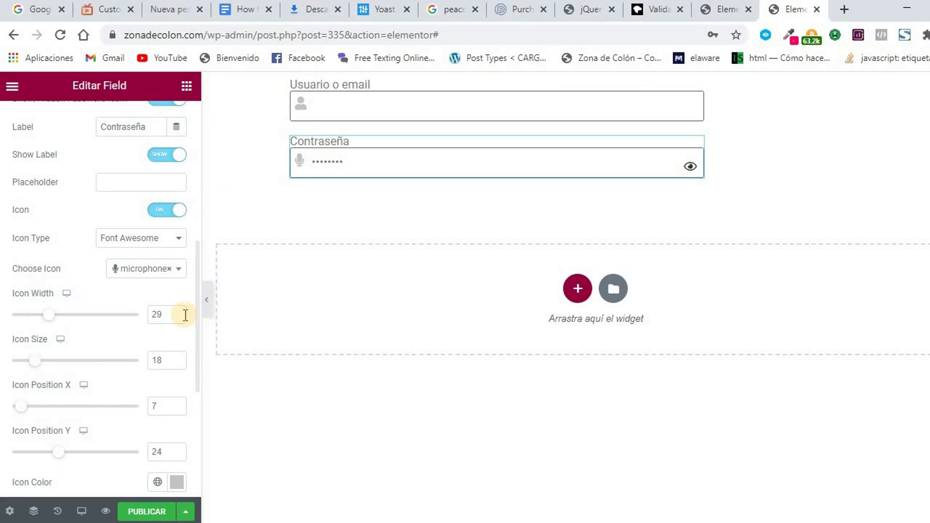
{"action": "left_click", "coordinate": [177, 312]}
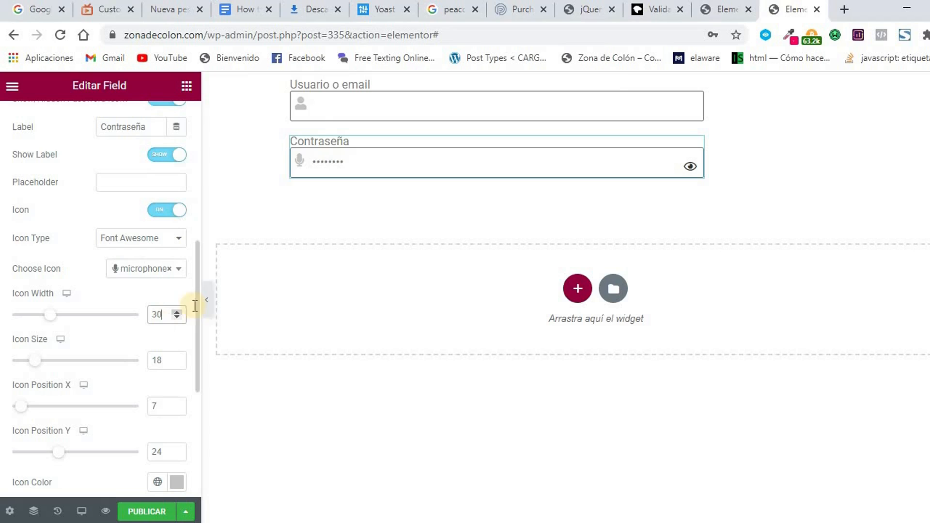
Widen the Usuario o email field's icon to 30, testing it with sample text.
{"action": "left_click", "coordinate": [324, 103]}
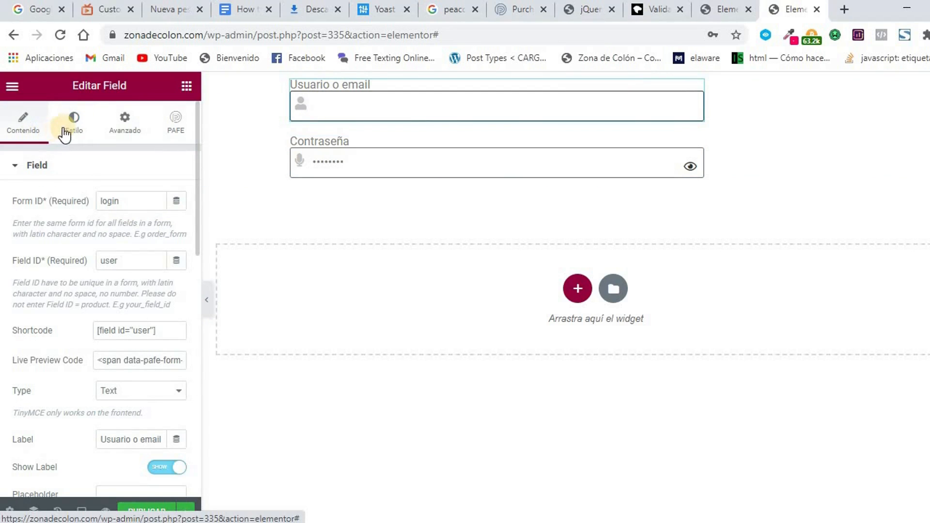
{"action": "scroll", "coordinate": [56, 201], "scroll_direction": "down", "scroll_amount": 9}
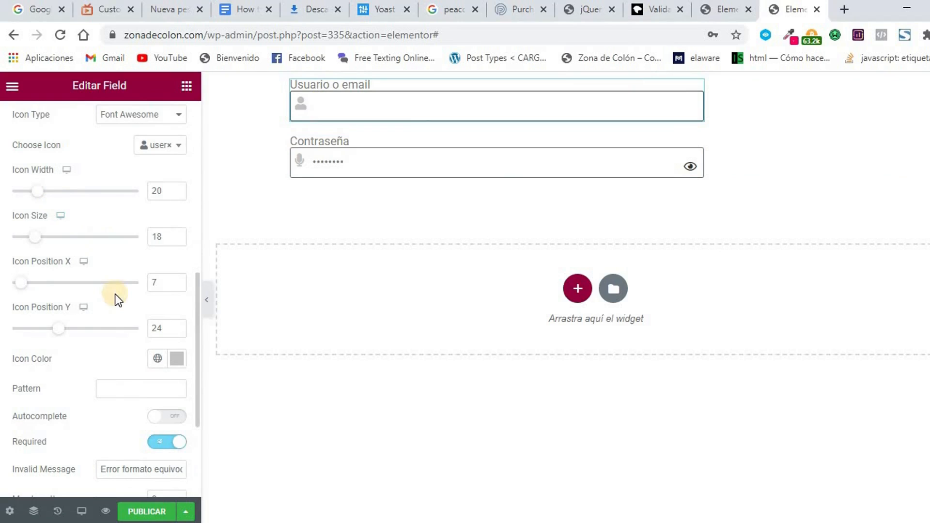
{"action": "left_click_drag", "start_coordinate": [41, 192], "coordinate": [53, 189]}
{"action": "left_click", "coordinate": [340, 114]}
{"action": "type", "text": "dddd"}
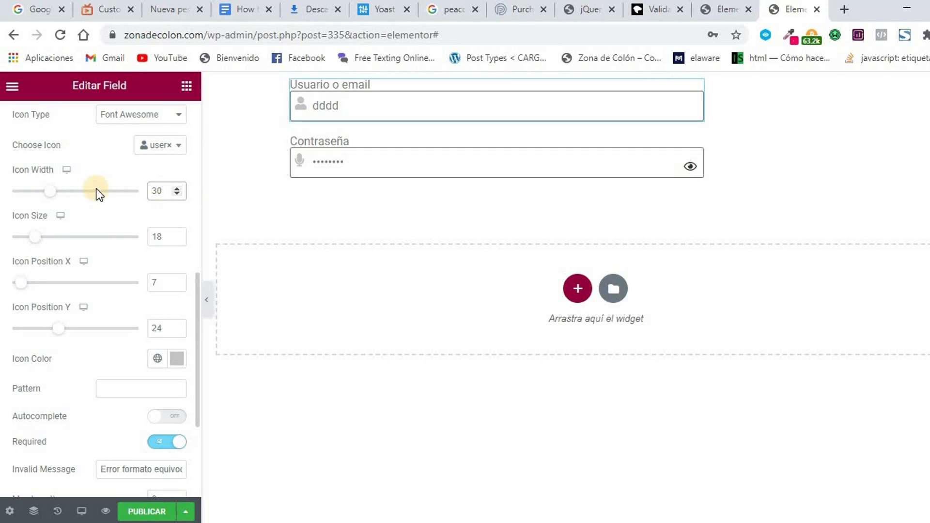
{"action": "scroll", "coordinate": [95, 188], "scroll_direction": "up", "scroll_amount": 8}
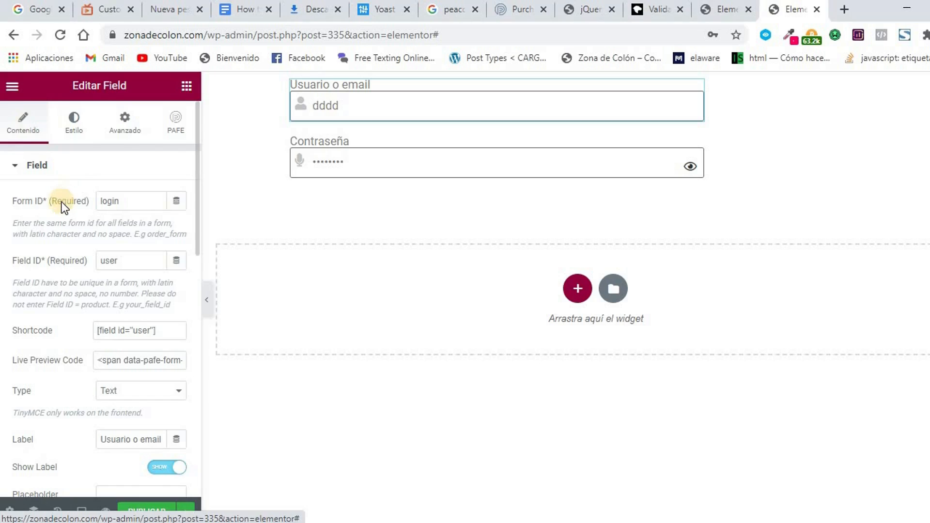
Leave the Contraseña field's Pattern empty, dismissing the browser autofill suggestions.
{"action": "scroll", "coordinate": [61, 202], "scroll_direction": "down", "scroll_amount": 8}
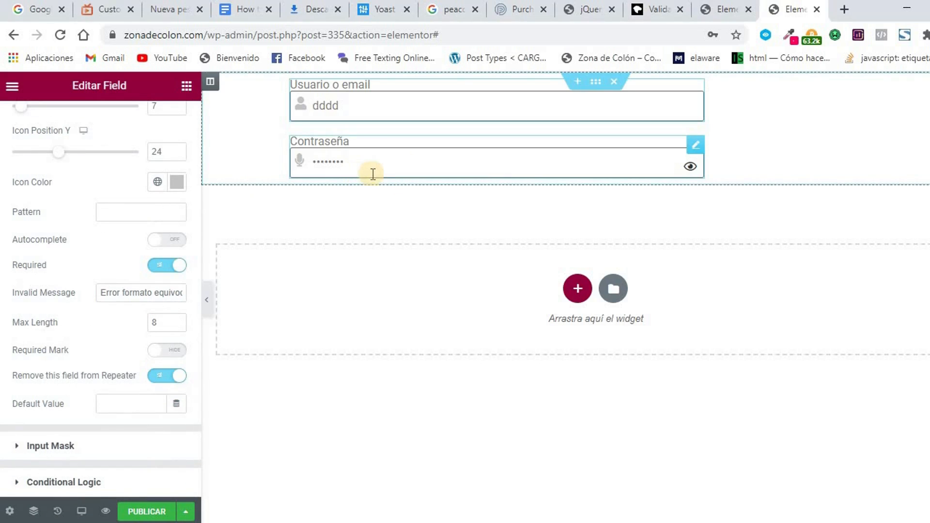
{"action": "left_click", "coordinate": [405, 172]}
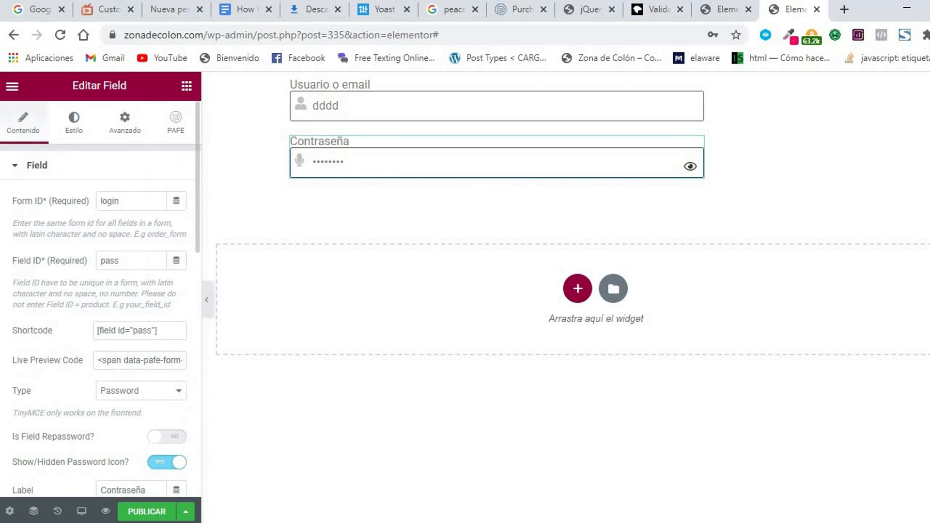
{"action": "scroll", "coordinate": [40, 271], "scroll_direction": "down", "scroll_amount": 4}
{"action": "scroll", "coordinate": [39, 270], "scroll_direction": "down", "scroll_amount": 1}
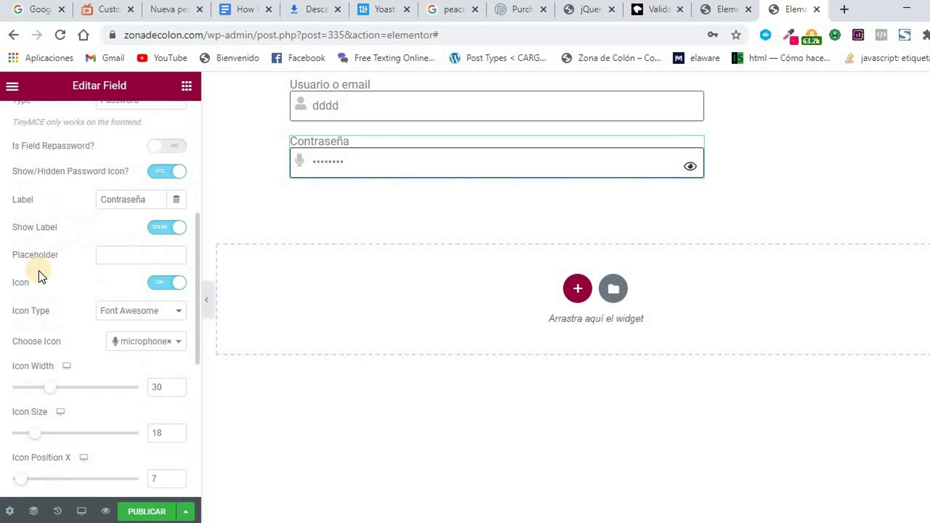
{"action": "scroll", "coordinate": [59, 295], "scroll_direction": "down", "scroll_amount": 5}
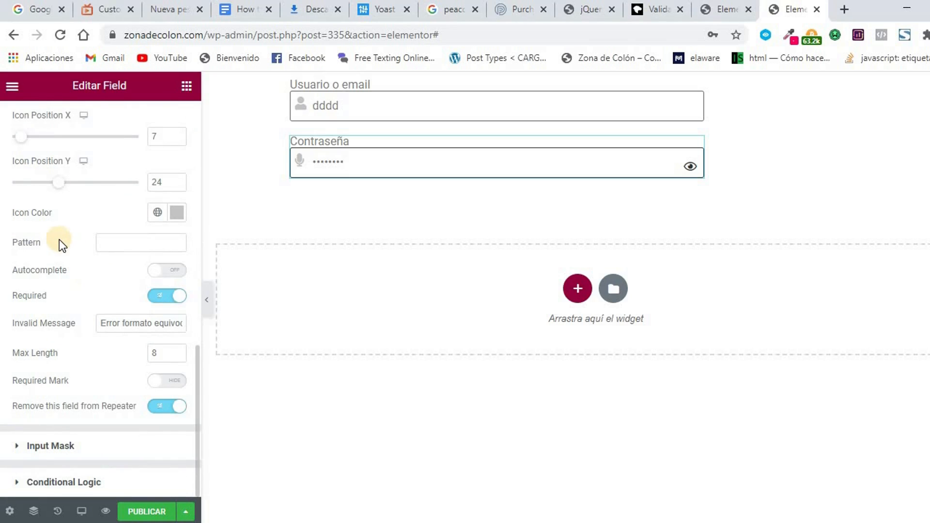
{"action": "left_click", "coordinate": [111, 244]}
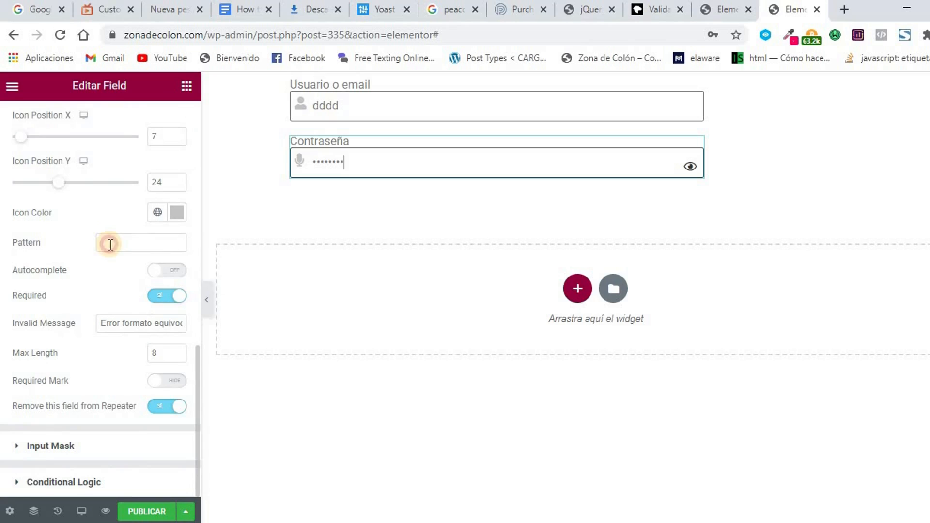
{"action": "left_click", "coordinate": [67, 229]}
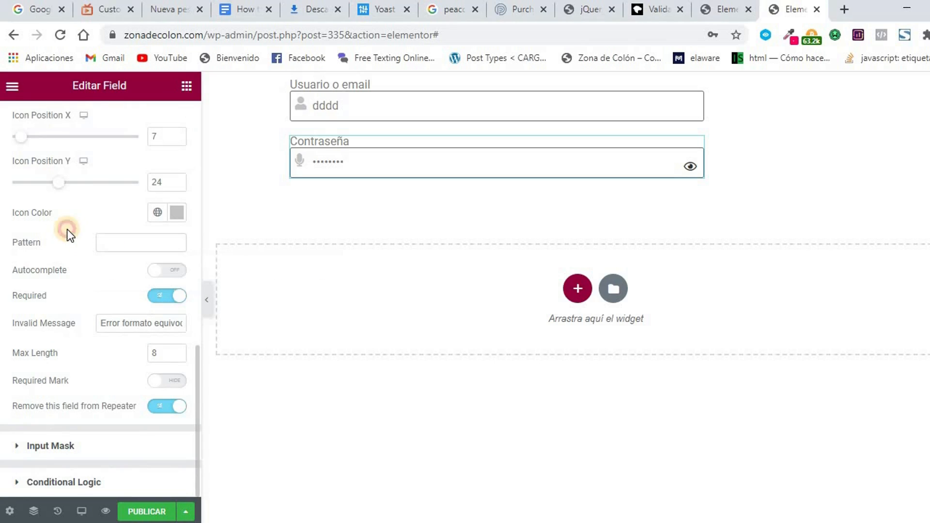
{"action": "left_click", "coordinate": [126, 242]}
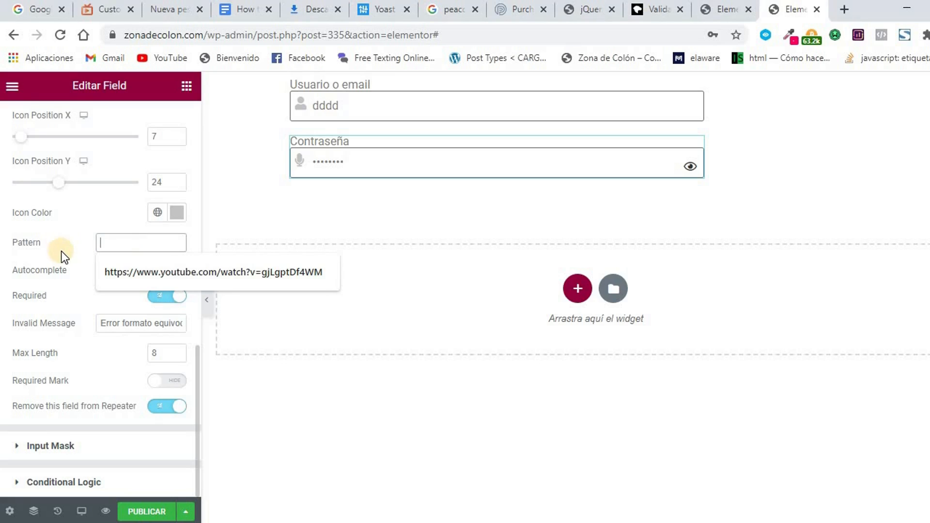
{"action": "left_click", "coordinate": [72, 287]}
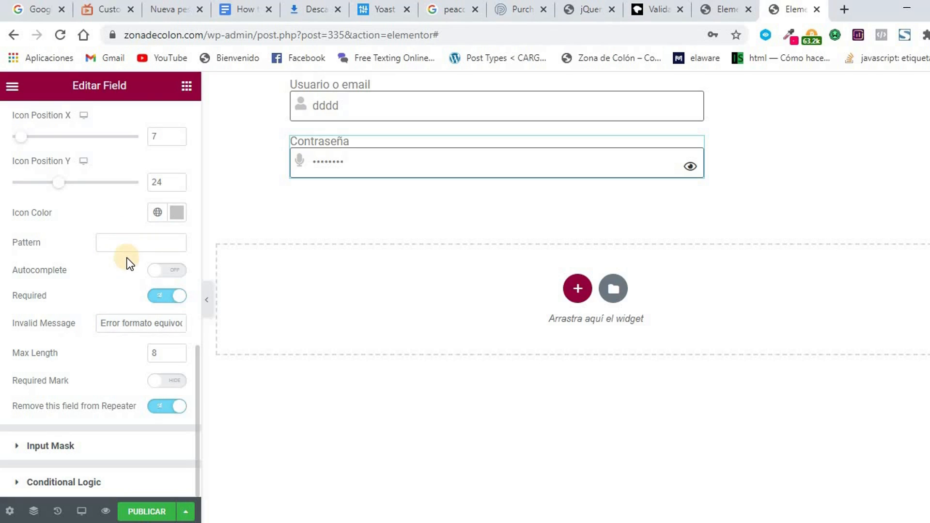
Turn the Contraseña field's Required Mark on and back off.
{"action": "left_click", "coordinate": [170, 382]}
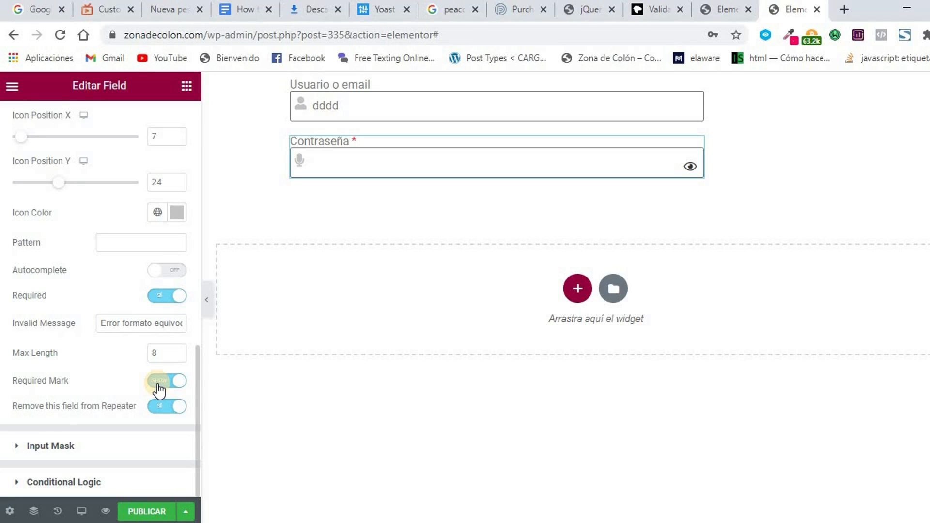
{"action": "left_click", "coordinate": [159, 386]}
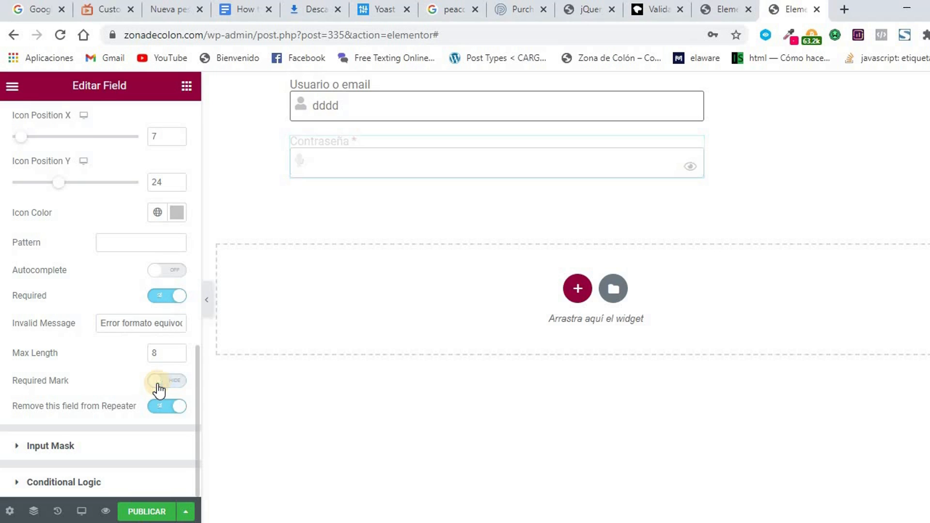
{"action": "scroll", "coordinate": [65, 374], "scroll_direction": "up", "scroll_amount": 13}
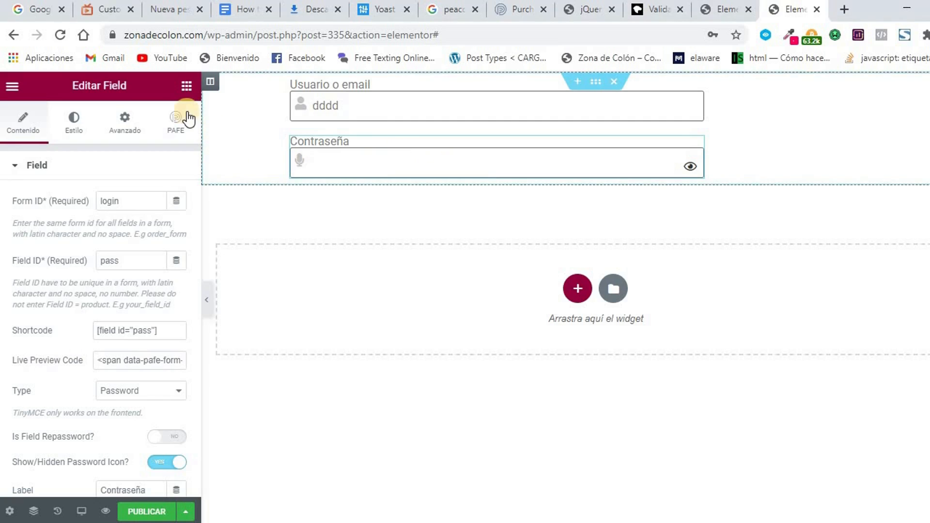
Drag a PAFE Form Builder Submit widget below the Contraseña field.
{"action": "left_click", "coordinate": [187, 85]}
{"action": "scroll", "coordinate": [110, 261], "scroll_direction": "down", "scroll_amount": 3}
{"action": "scroll", "coordinate": [110, 259], "scroll_direction": "down", "scroll_amount": 15}
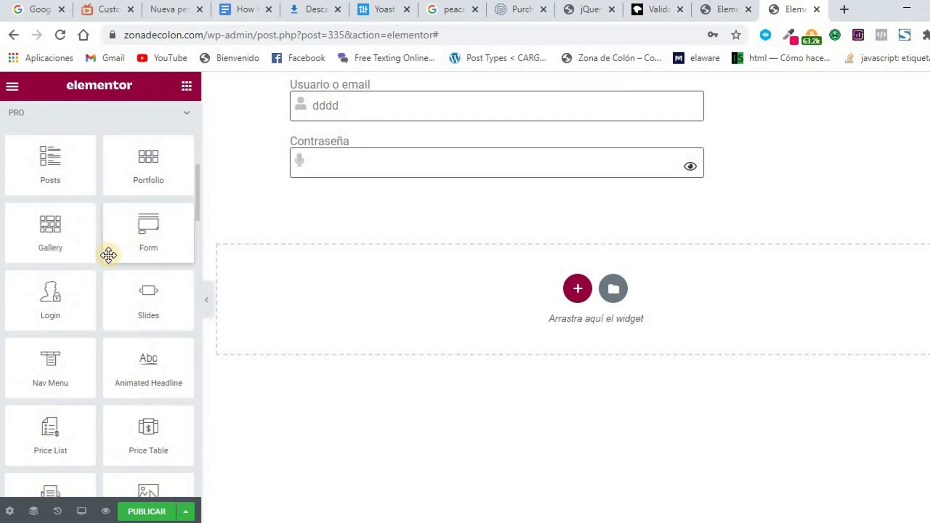
{"action": "scroll", "coordinate": [108, 256], "scroll_direction": "down", "scroll_amount": 12}
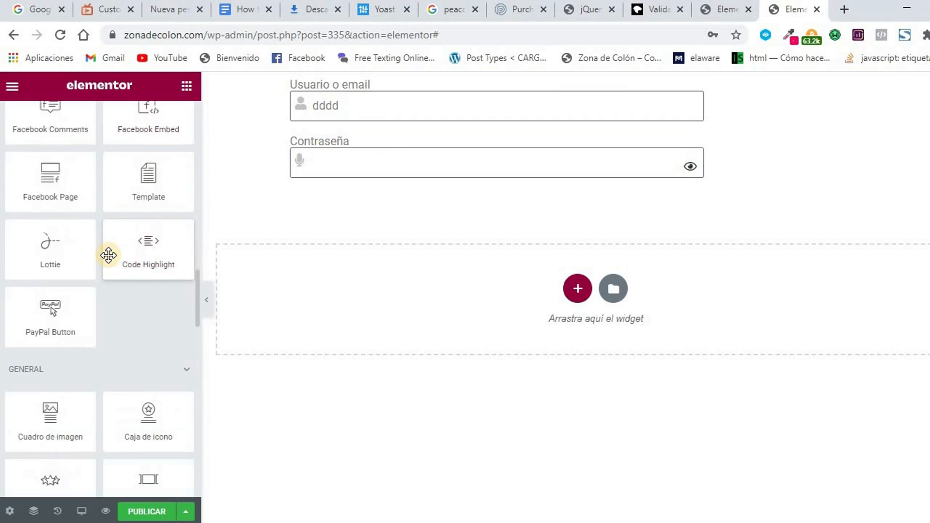
{"action": "scroll", "coordinate": [108, 255], "scroll_direction": "down", "scroll_amount": 10}
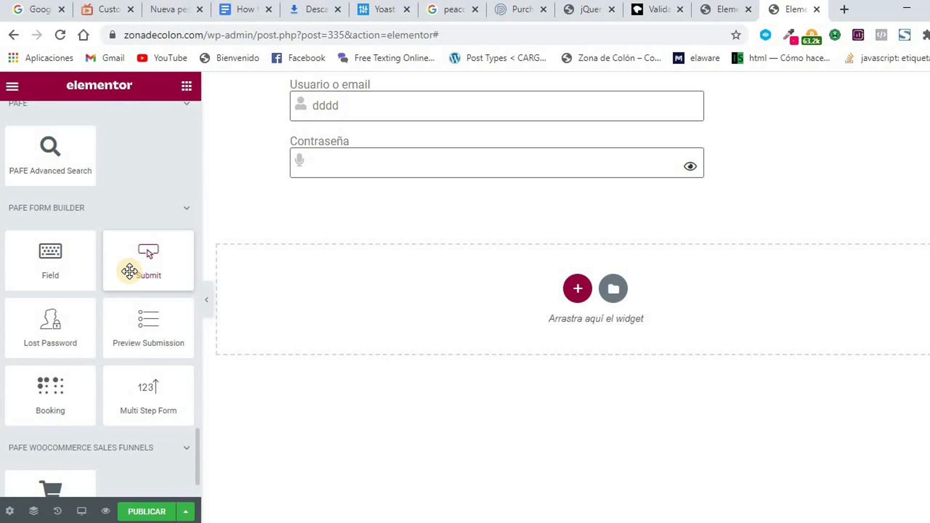
{"action": "left_click_drag", "start_coordinate": [130, 272], "coordinate": [428, 179]}
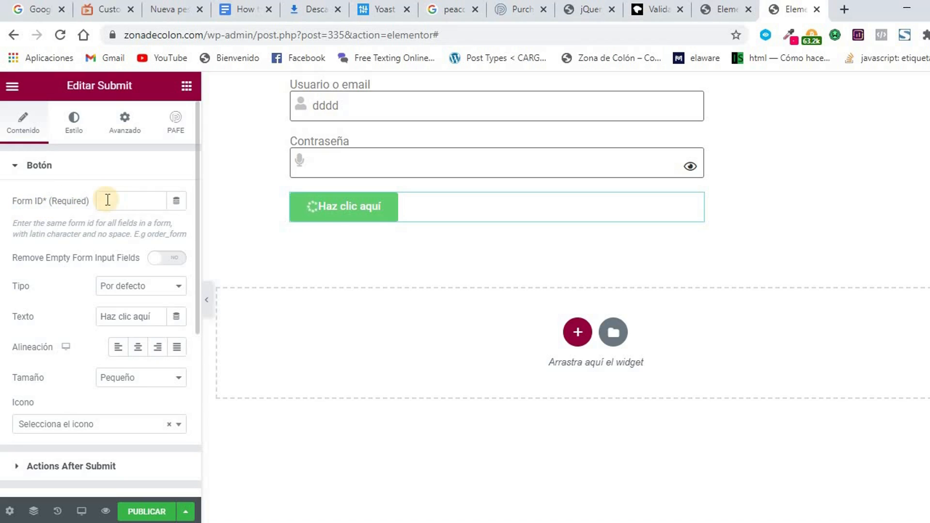
Set the Submit button's Form ID to 'login', matching the Contraseña field's Form ID.
{"action": "left_click", "coordinate": [534, 167]}
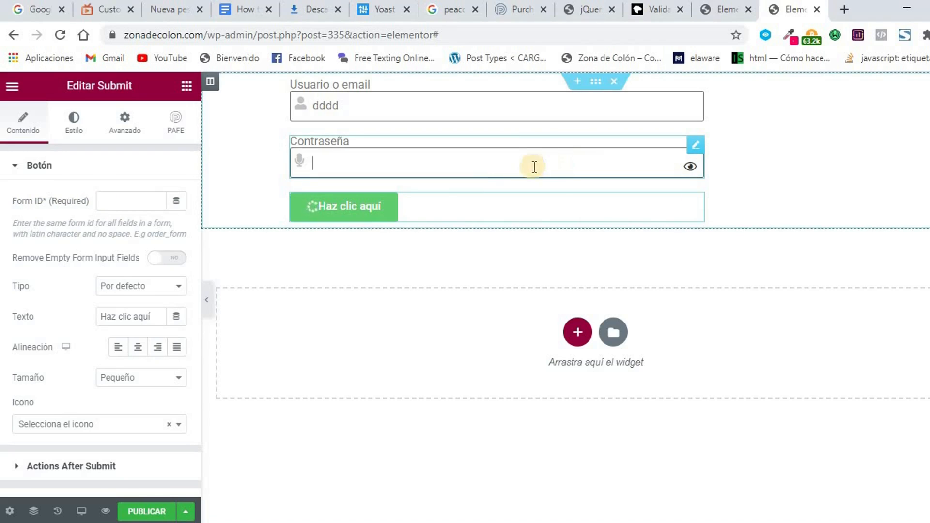
{"action": "left_click", "coordinate": [86, 202]}
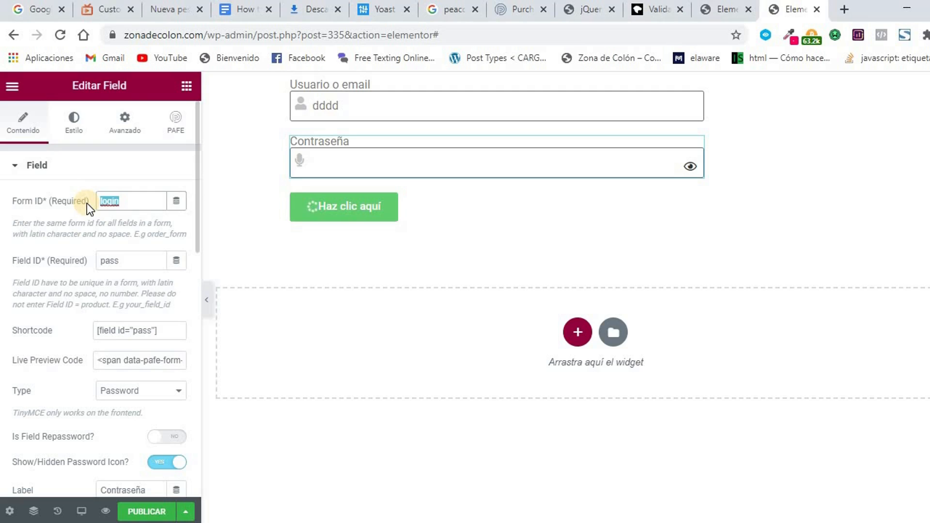
{"action": "left_click", "coordinate": [458, 212]}
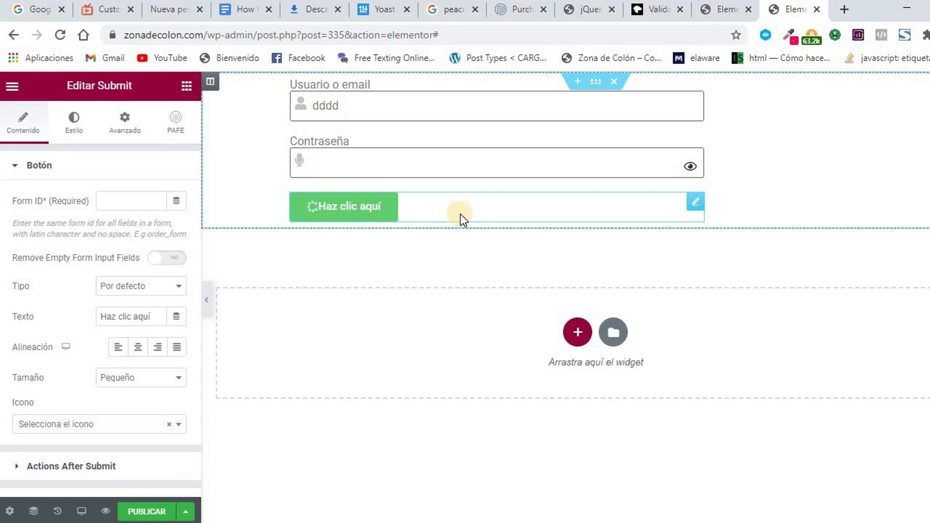
{"action": "left_click", "coordinate": [125, 206]}
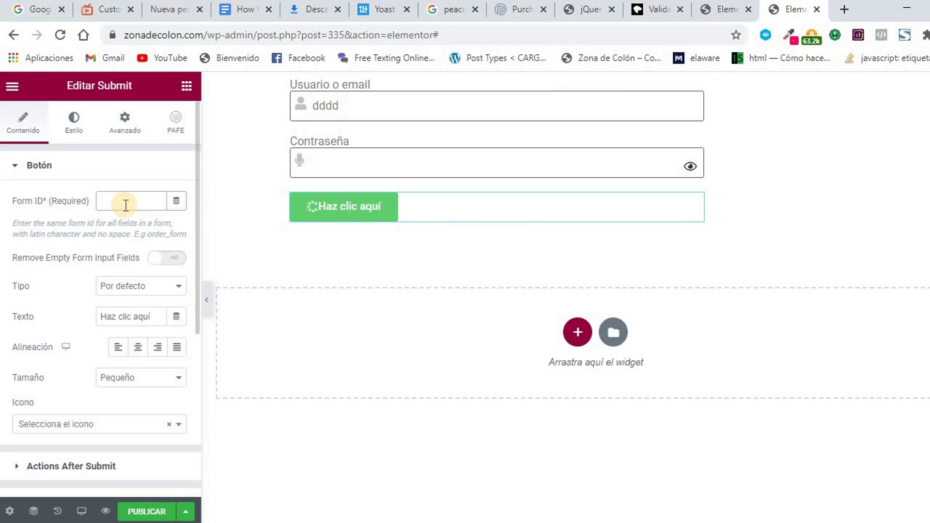
{"action": "type", "text": "login"}
Change the Submit button's text to 'Entrar', keeping the default button type.
{"action": "scroll", "coordinate": [96, 233], "scroll_direction": "down", "scroll_amount": 2}
{"action": "left_click", "coordinate": [165, 216]}
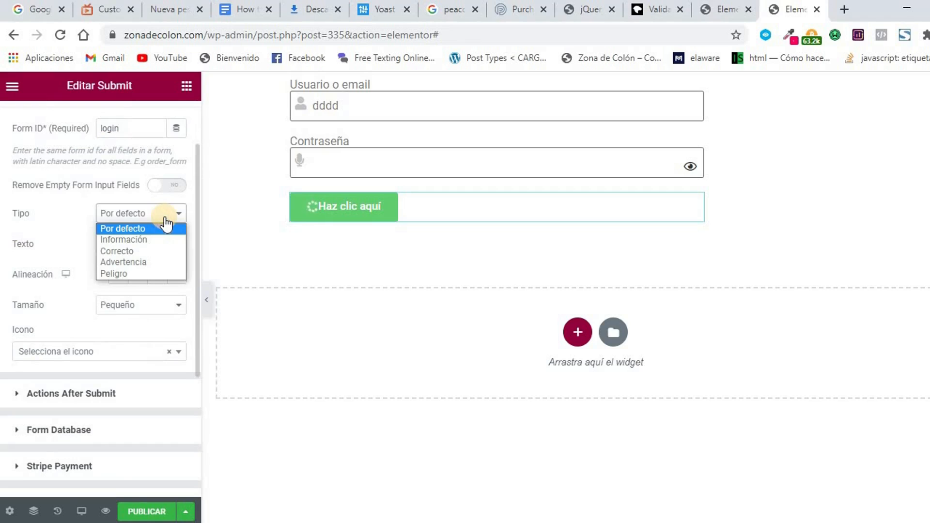
{"action": "left_click", "coordinate": [166, 227]}
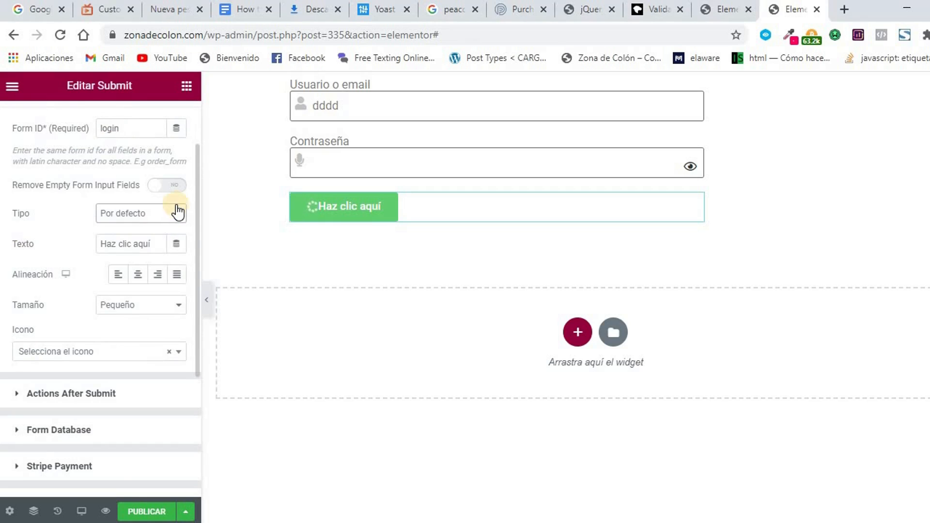
{"action": "left_click_drag", "start_coordinate": [153, 247], "coordinate": [75, 251]}
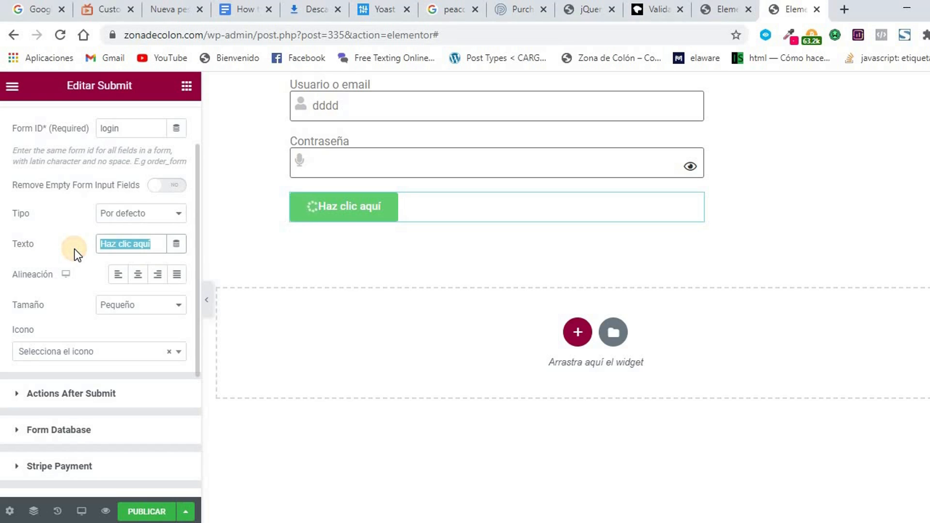
{"action": "type", "text": "Entrar"}
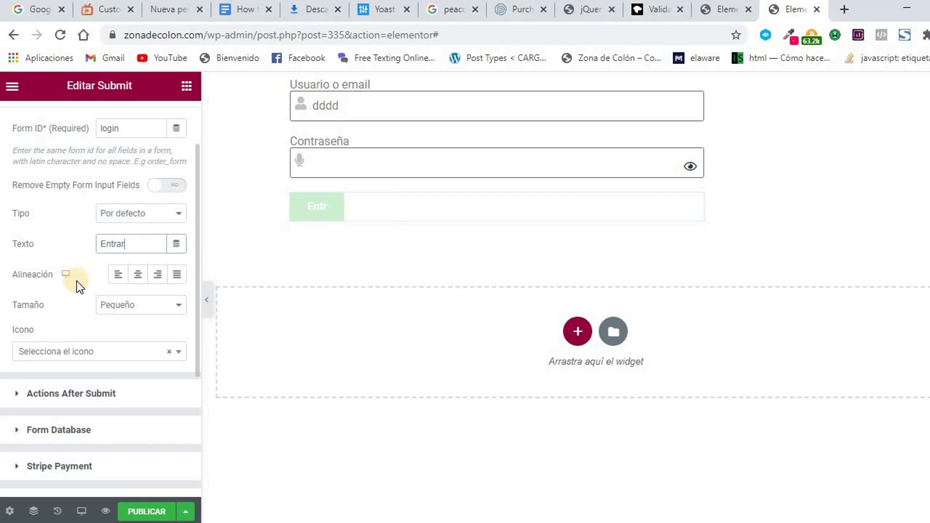
Add an angle-right icon after the button text with icon spacing 3.
{"action": "scroll", "coordinate": [121, 286], "scroll_direction": "down", "scroll_amount": 2}
{"action": "left_click", "coordinate": [121, 285]}
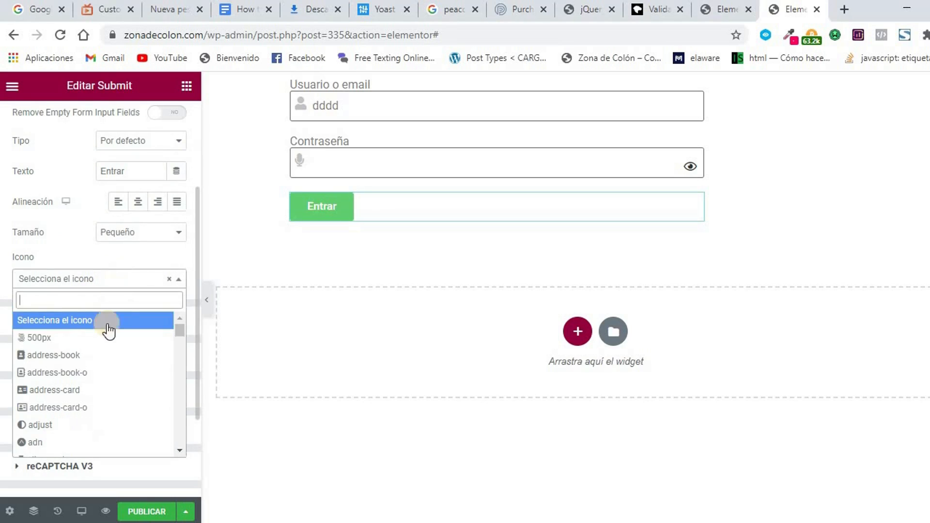
{"action": "type", "text": "lef"}
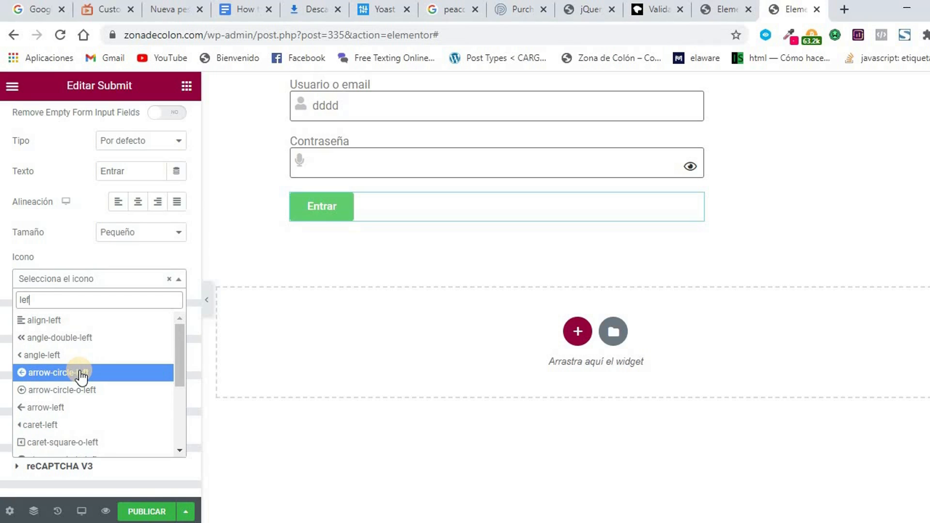
{"action": "key", "text": "BackSpace"}
{"action": "key", "text": "BackSpace"}
{"action": "key", "text": "BackSpace"}
{"action": "type", "text": "rig"}
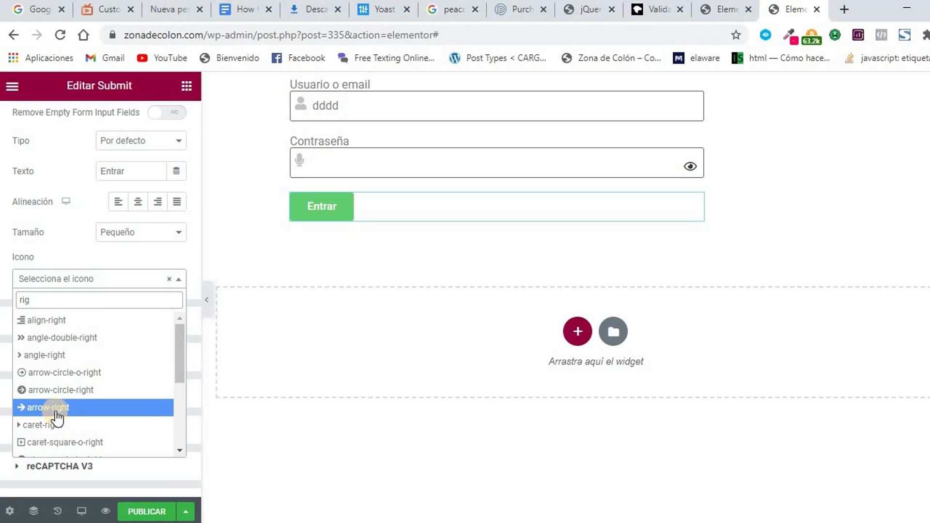
{"action": "left_click", "coordinate": [44, 356]}
{"action": "left_click", "coordinate": [172, 307]}
{"action": "left_click", "coordinate": [156, 335]}
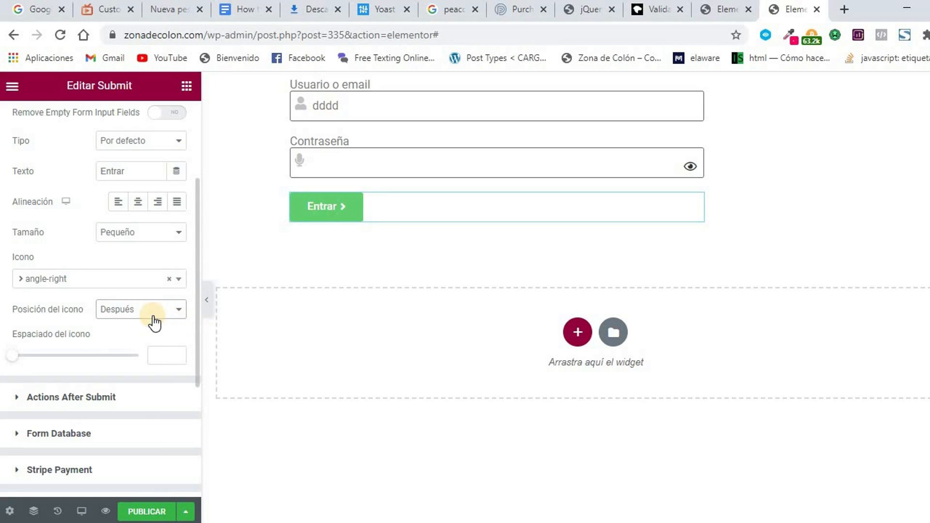
{"action": "left_click_drag", "start_coordinate": [14, 358], "coordinate": [32, 360]}
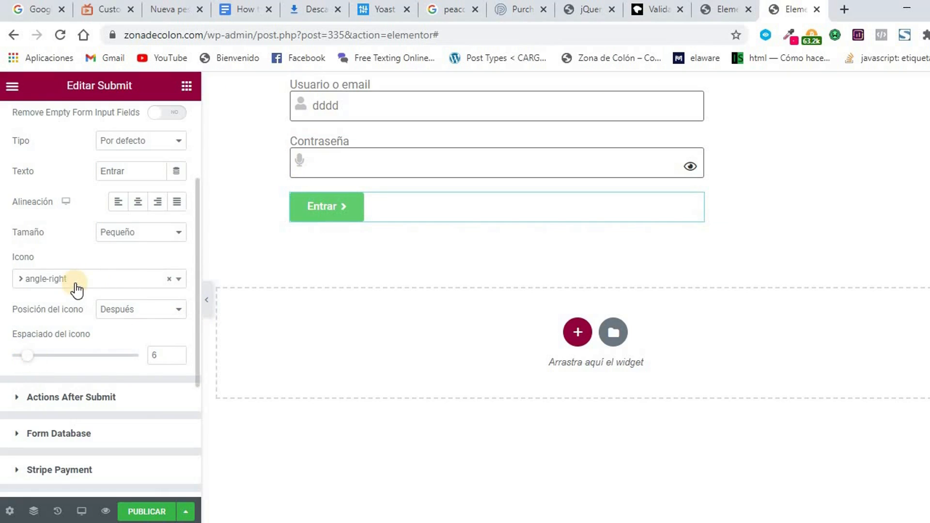
Replace the Email after-submit action with Login and Redirect.
{"action": "scroll", "coordinate": [77, 289], "scroll_direction": "down", "scroll_amount": 3}
{"action": "scroll", "coordinate": [78, 204], "scroll_direction": "up", "scroll_amount": 2}
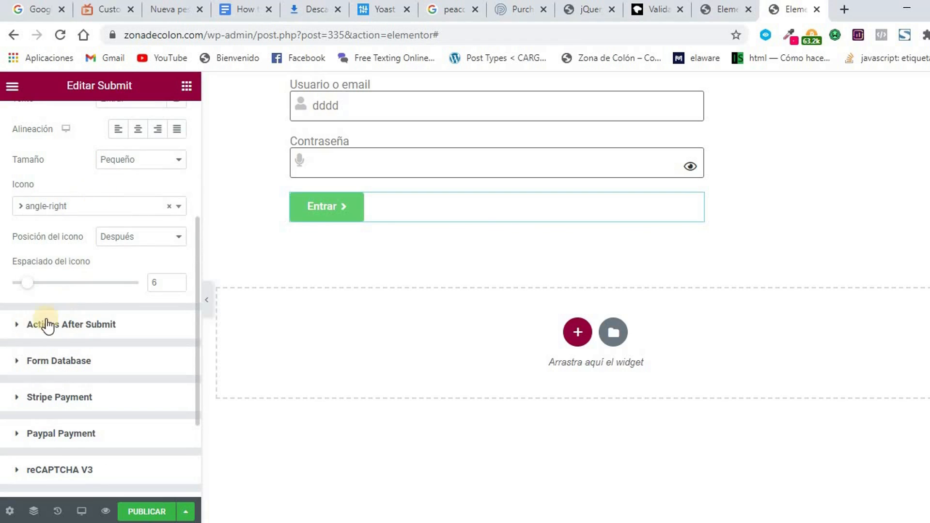
{"action": "scroll", "coordinate": [13, 334], "scroll_direction": "down", "scroll_amount": 2}
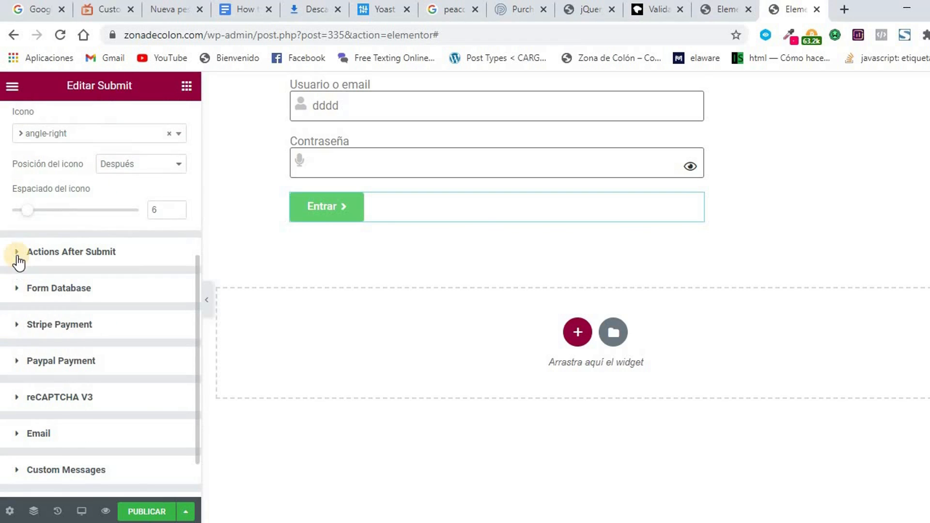
{"action": "left_click", "coordinate": [17, 254]}
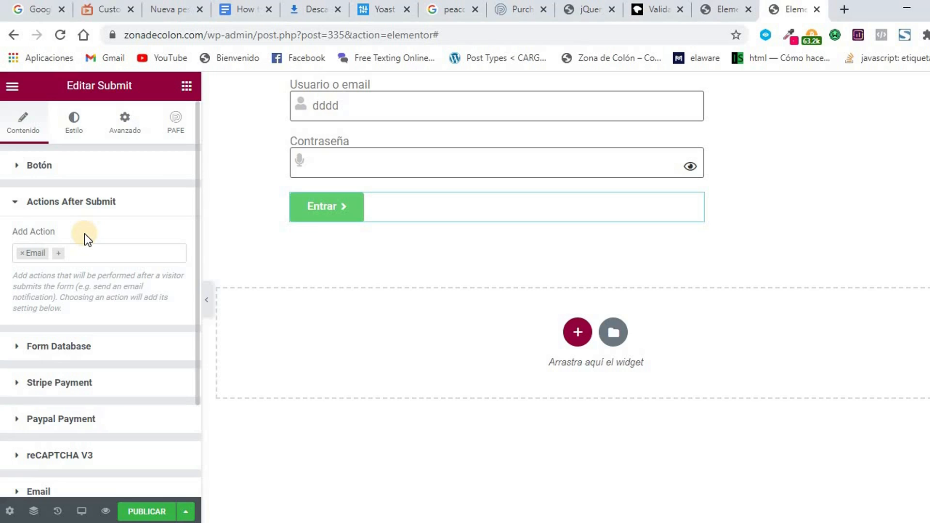
{"action": "left_click", "coordinate": [23, 256]}
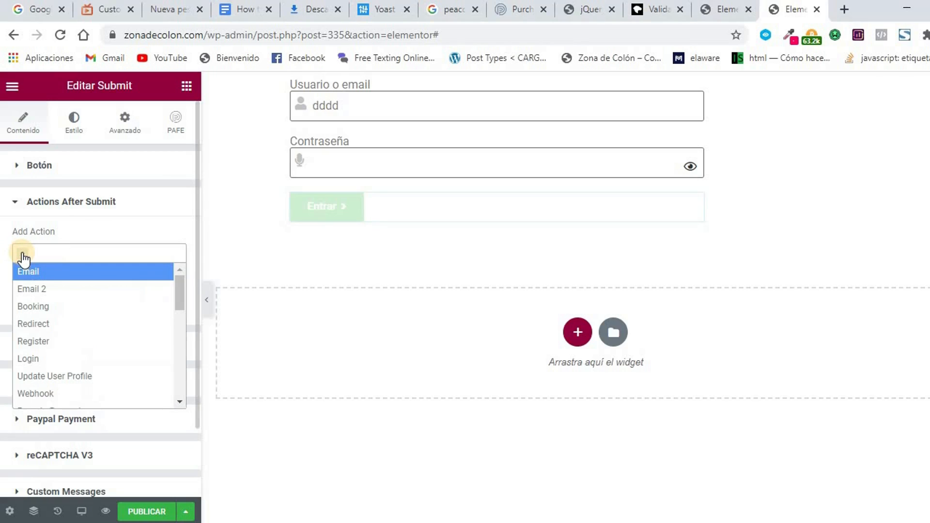
{"action": "left_click", "coordinate": [56, 359]}
{"action": "left_click", "coordinate": [63, 261]}
{"action": "left_click", "coordinate": [60, 261]}
{"action": "left_click", "coordinate": [61, 260]}
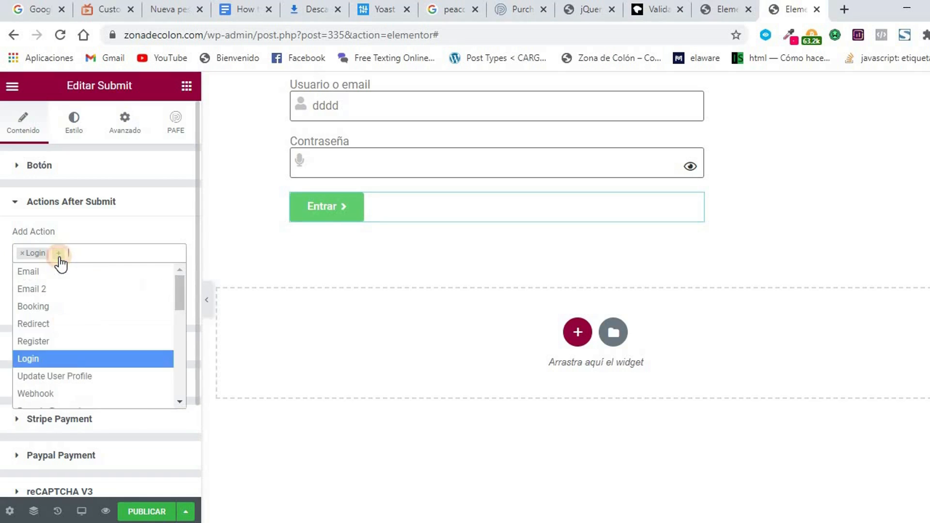
{"action": "left_click", "coordinate": [71, 324]}
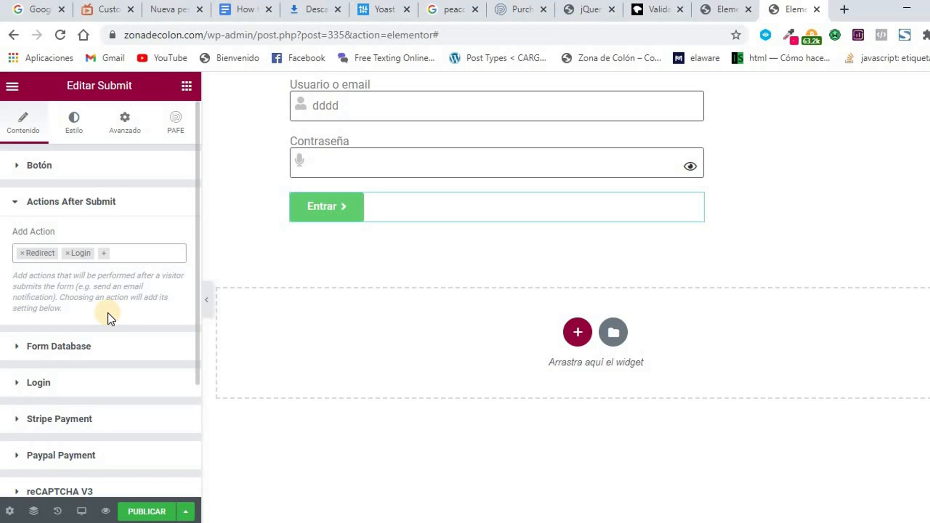
{"action": "scroll", "coordinate": [118, 294], "scroll_direction": "down", "scroll_amount": 3}
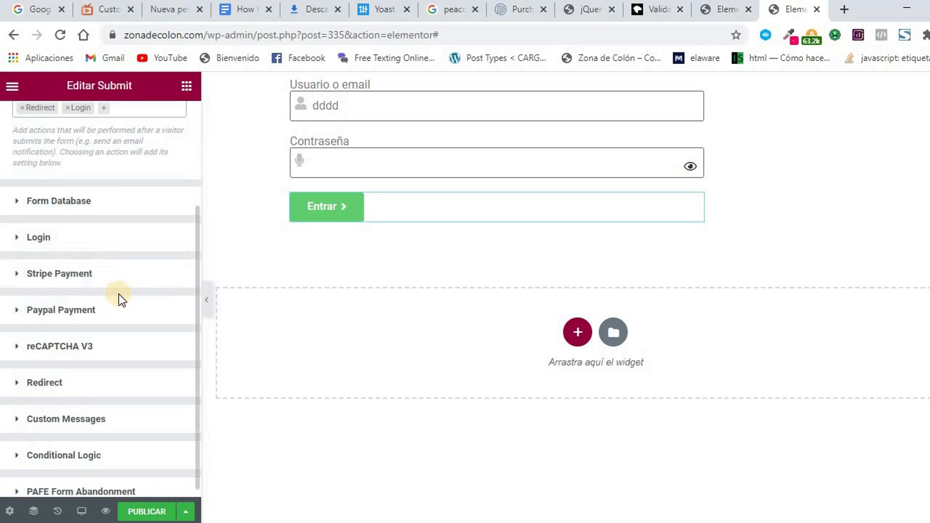
Copy the Usuario o email field's shortcode [field id="user"].
{"action": "left_click", "coordinate": [19, 238]}
{"action": "scroll", "coordinate": [169, 262], "scroll_direction": "down", "scroll_amount": 1}
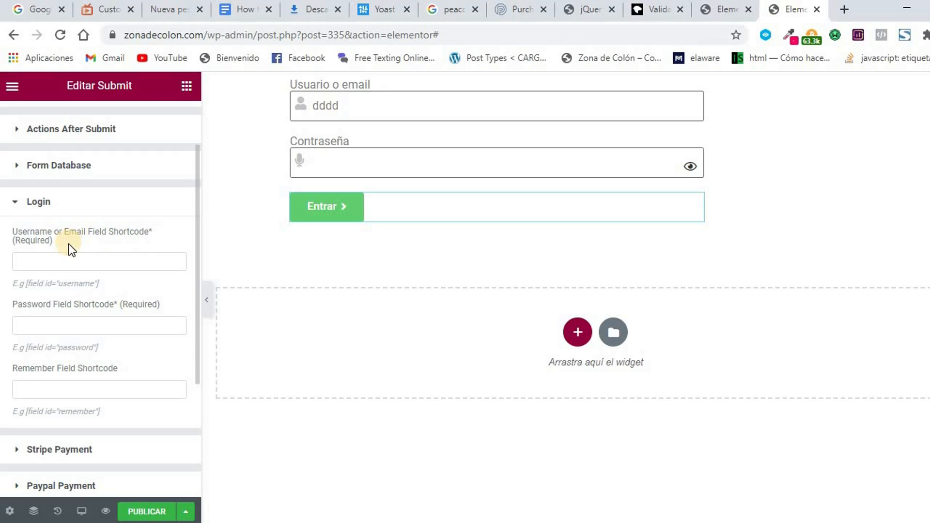
{"action": "left_click", "coordinate": [393, 103]}
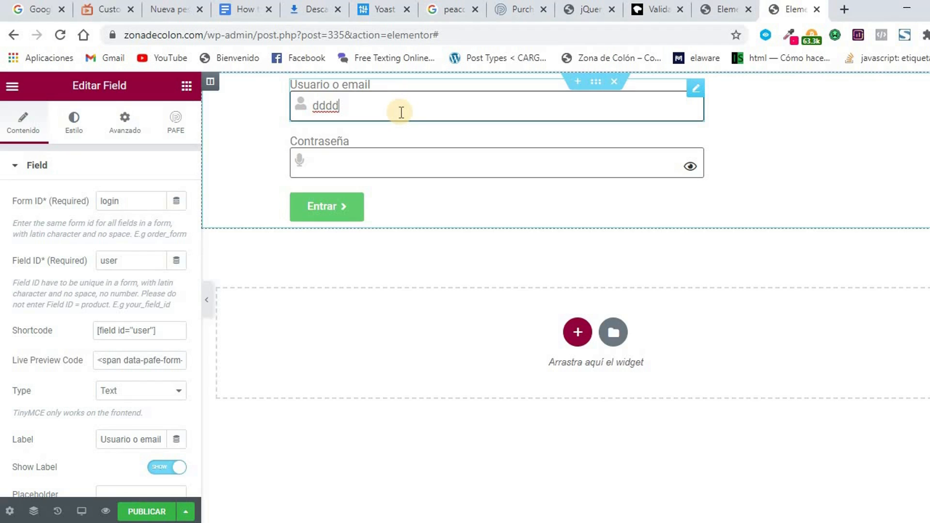
{"action": "left_click_drag", "start_coordinate": [165, 334], "coordinate": [90, 328]}
{"action": "right_click", "coordinate": [110, 329]}
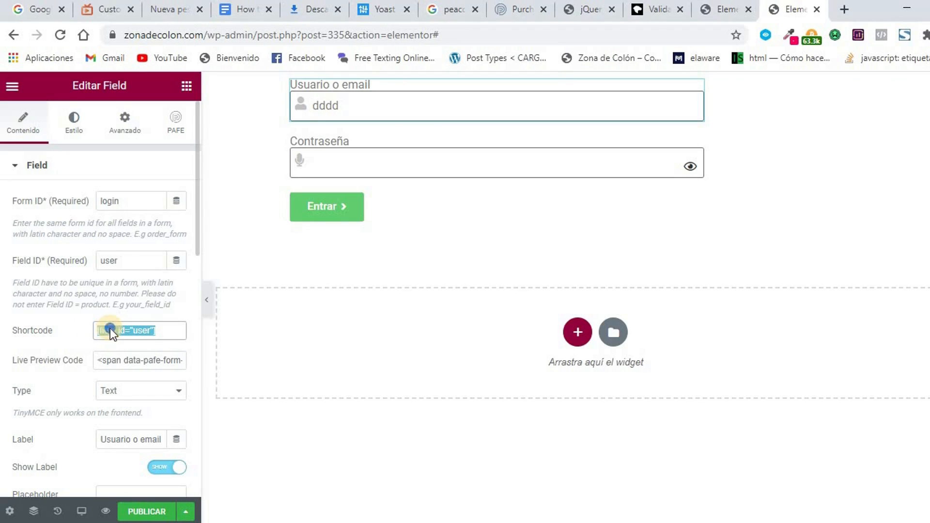
{"action": "left_click", "coordinate": [140, 338]}
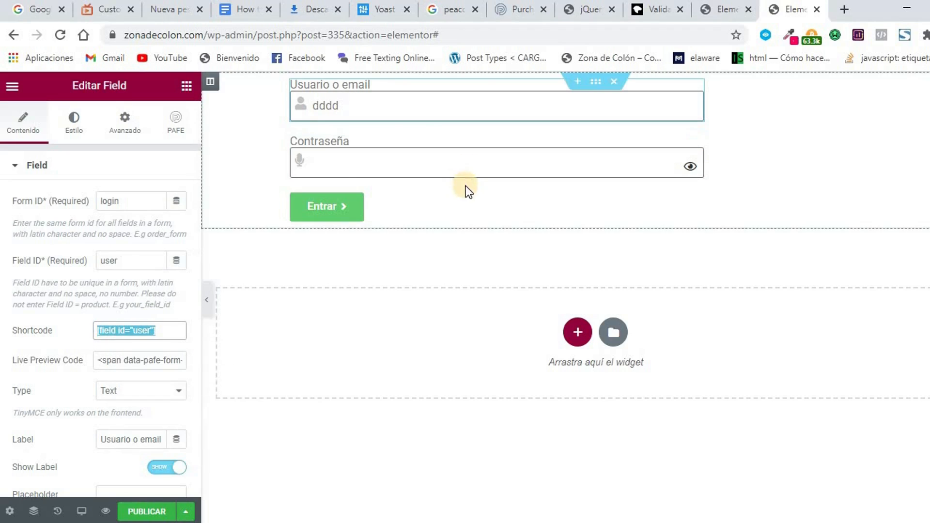
Paste it into the Entrar button's Login Username or Email Field Shortcode.
{"action": "left_click", "coordinate": [518, 205]}
{"action": "scroll", "coordinate": [204, 290], "scroll_direction": "down", "scroll_amount": 6}
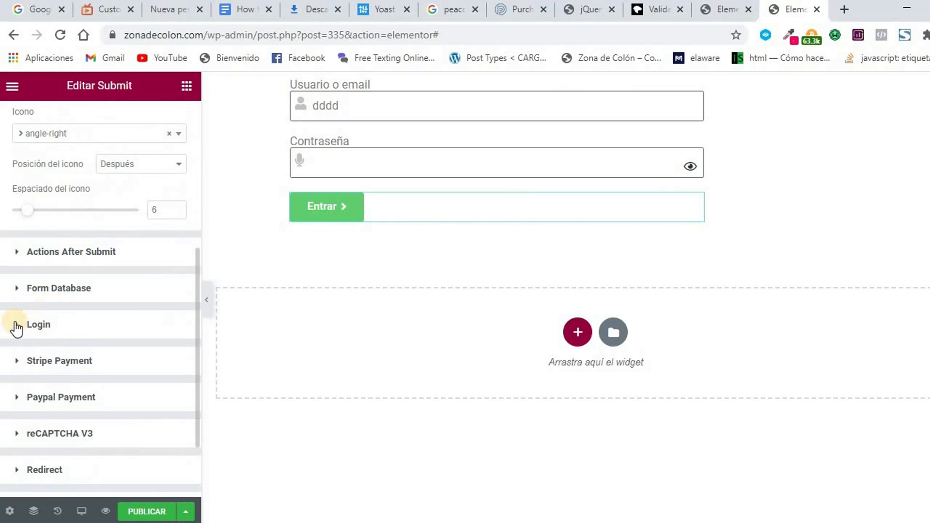
{"action": "left_click", "coordinate": [19, 324]}
{"action": "left_click", "coordinate": [89, 334]}
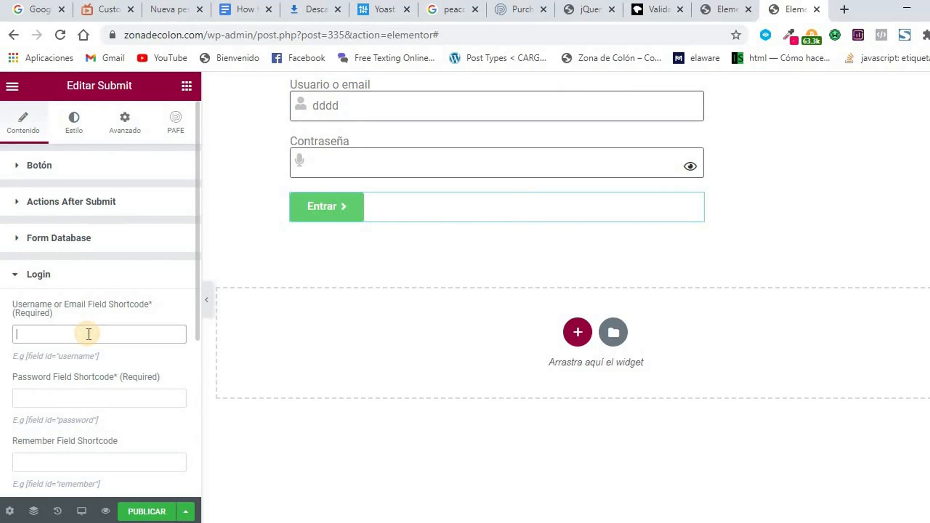
{"action": "right_click", "coordinate": [88, 334]}
{"action": "left_click", "coordinate": [144, 182]}
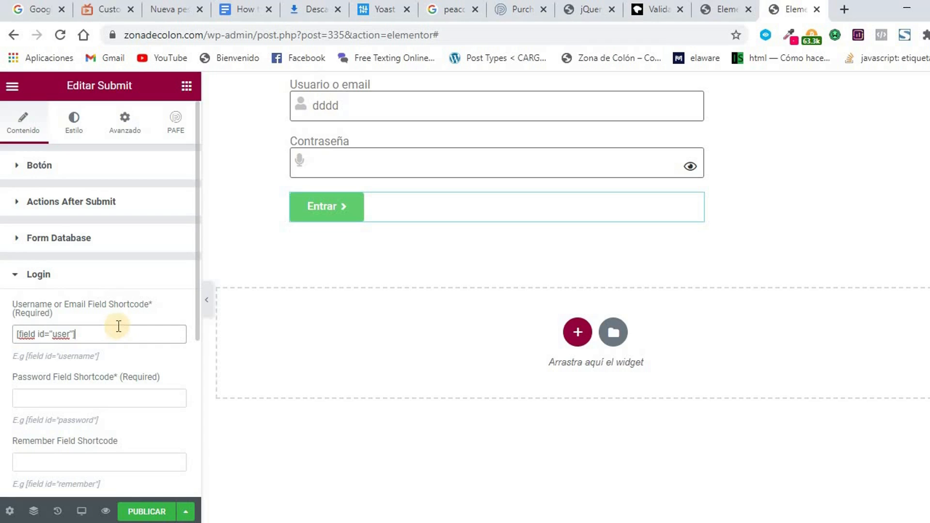
{"action": "scroll", "coordinate": [164, 345], "scroll_direction": "down", "scroll_amount": 3}
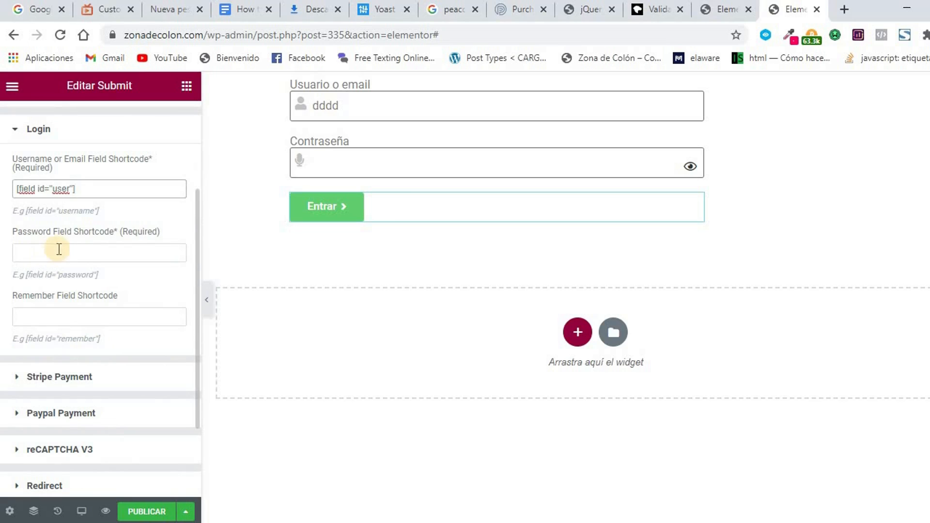
Copy the Contraseña field's shortcode [field id="pass"].
{"action": "left_click", "coordinate": [649, 167]}
{"action": "left_click_drag", "start_coordinate": [164, 332], "coordinate": [89, 332]}
{"action": "right_click", "coordinate": [107, 330]}
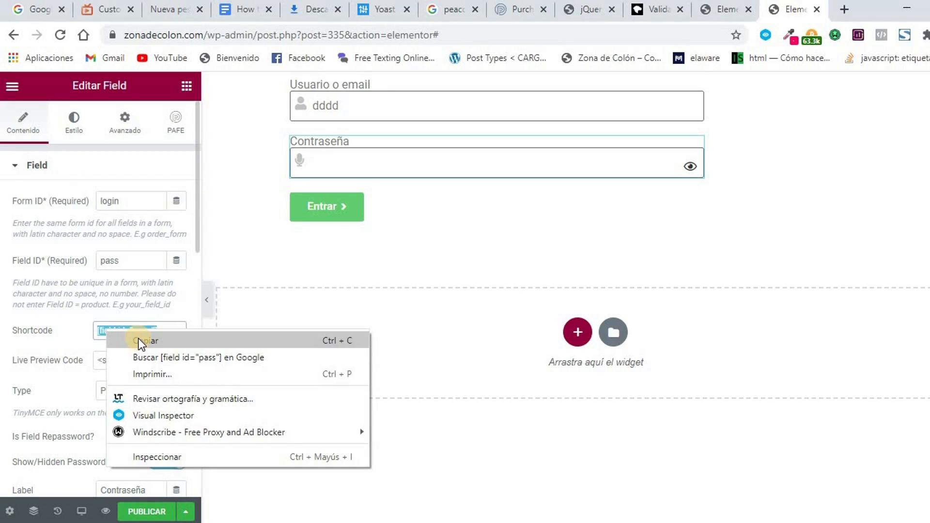
{"action": "left_click", "coordinate": [143, 341]}
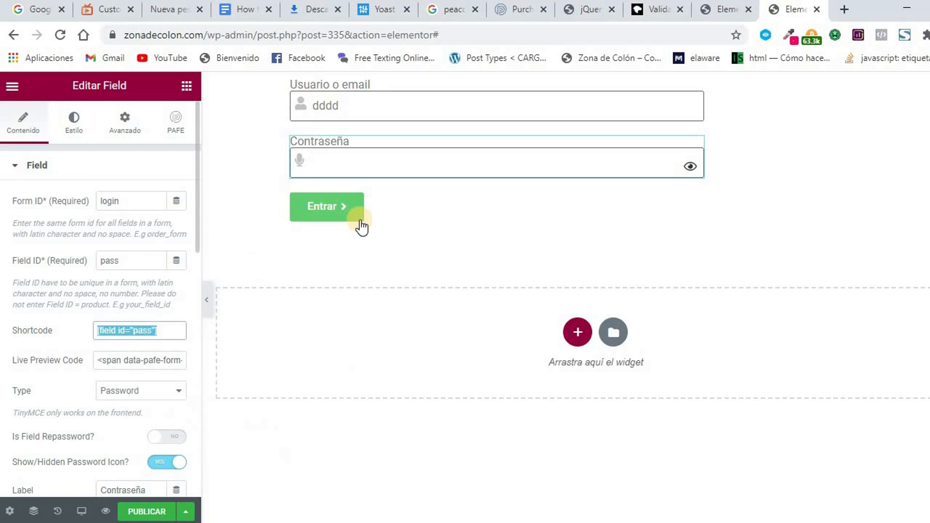
Paste it into the Entrar button's Login Password Field Shortcode, then collapse Login.
{"action": "left_click", "coordinate": [672, 205]}
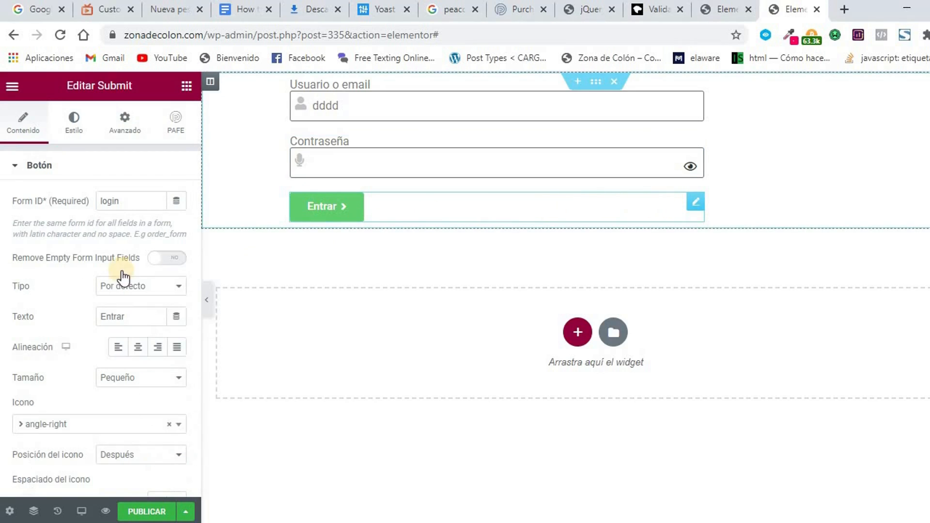
{"action": "scroll", "coordinate": [22, 272], "scroll_direction": "down", "scroll_amount": 2}
{"action": "scroll", "coordinate": [54, 269], "scroll_direction": "up", "scroll_amount": 2}
{"action": "scroll", "coordinate": [45, 267], "scroll_direction": "down", "scroll_amount": 6}
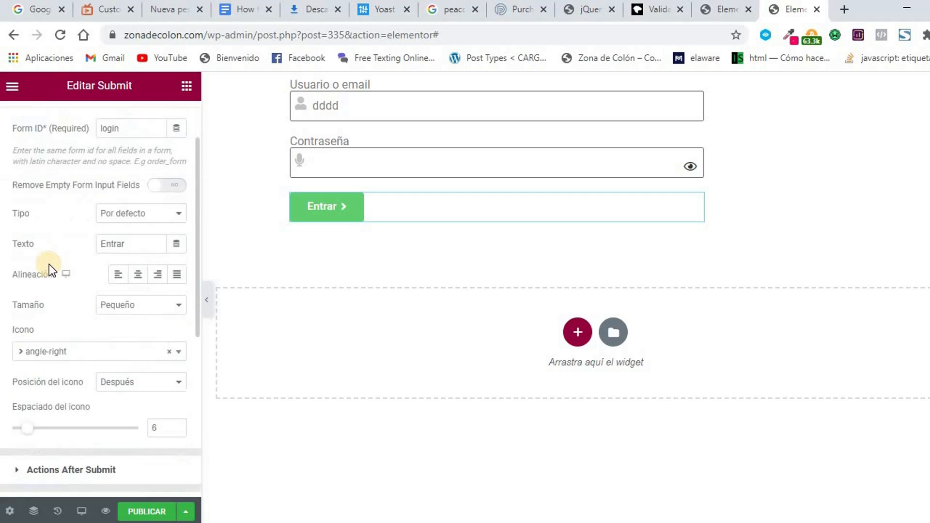
{"action": "left_click", "coordinate": [18, 326]}
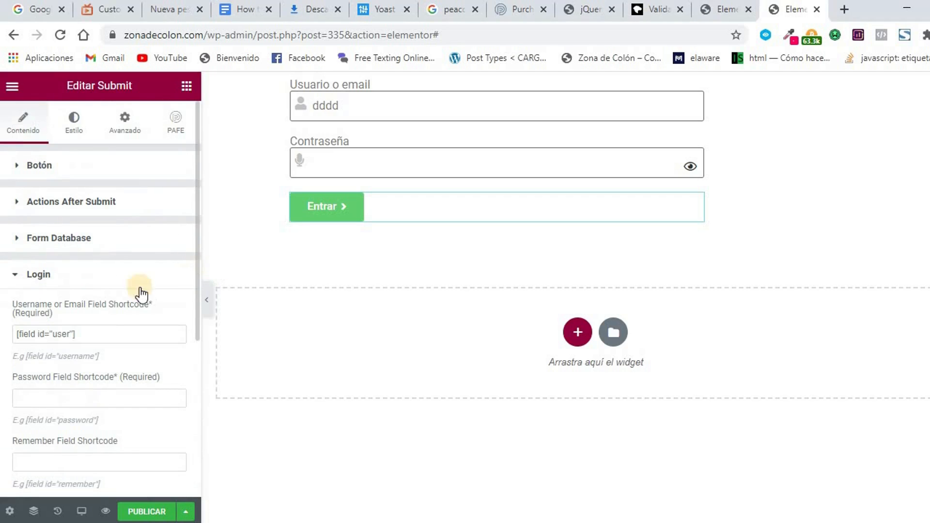
{"action": "left_click", "coordinate": [57, 397]}
{"action": "right_click", "coordinate": [57, 397]}
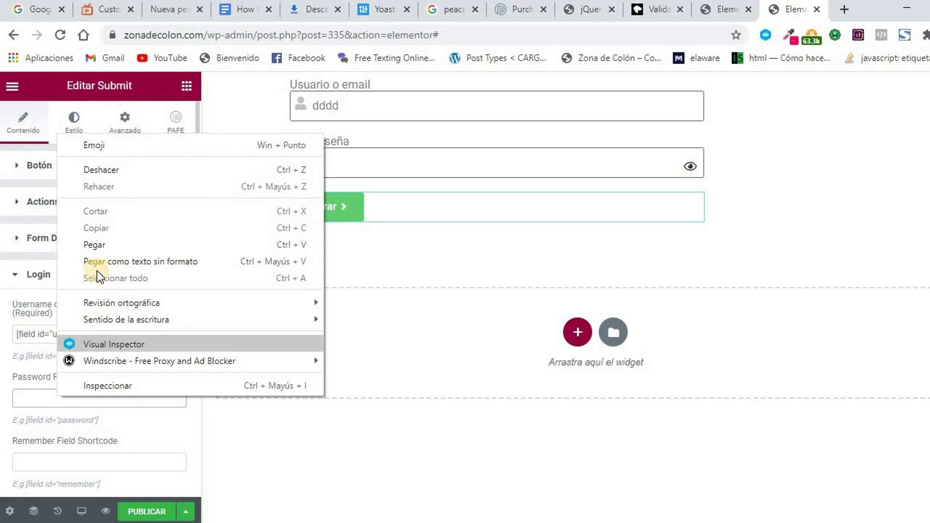
{"action": "left_click", "coordinate": [109, 240]}
{"action": "scroll", "coordinate": [97, 373], "scroll_direction": "down", "scroll_amount": 2}
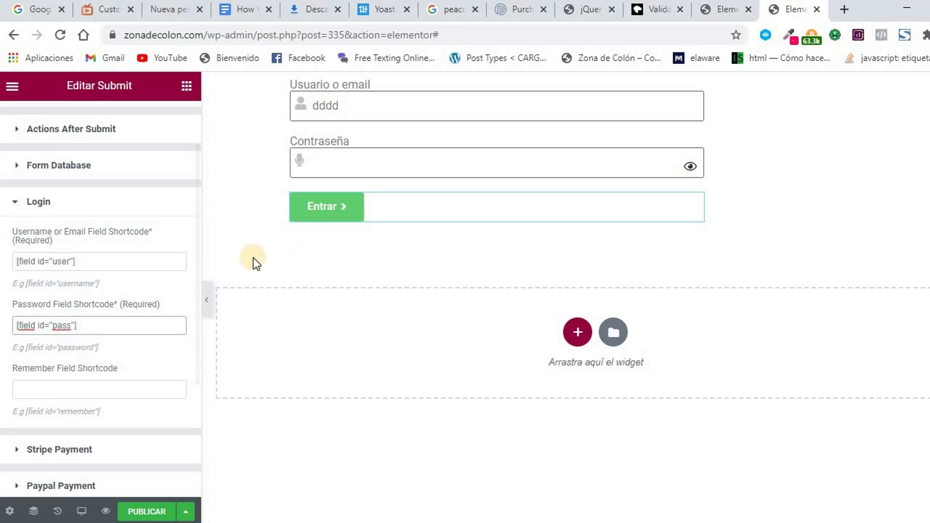
{"action": "left_click", "coordinate": [17, 202]}
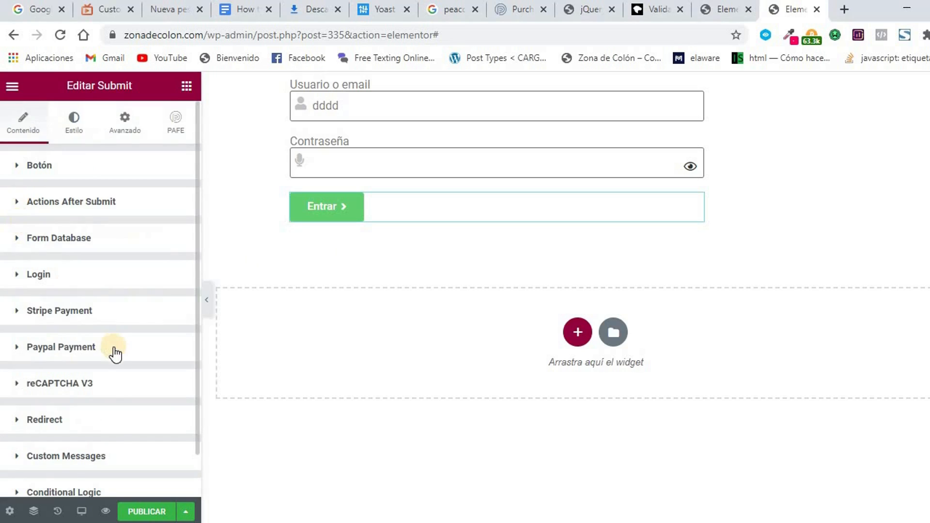
{"action": "scroll", "coordinate": [114, 351], "scroll_direction": "down", "scroll_amount": 1}
{"action": "left_click", "coordinate": [20, 373]}
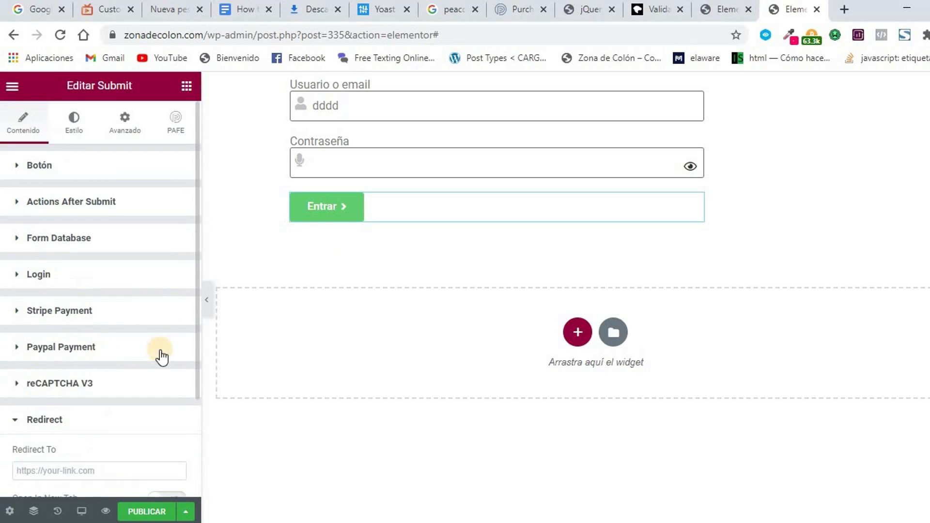
{"action": "scroll", "coordinate": [160, 357], "scroll_direction": "down", "scroll_amount": 2}
{"action": "left_click", "coordinate": [58, 396]}
{"action": "left_click_drag", "start_coordinate": [204, 35], "coordinate": [124, 39]}
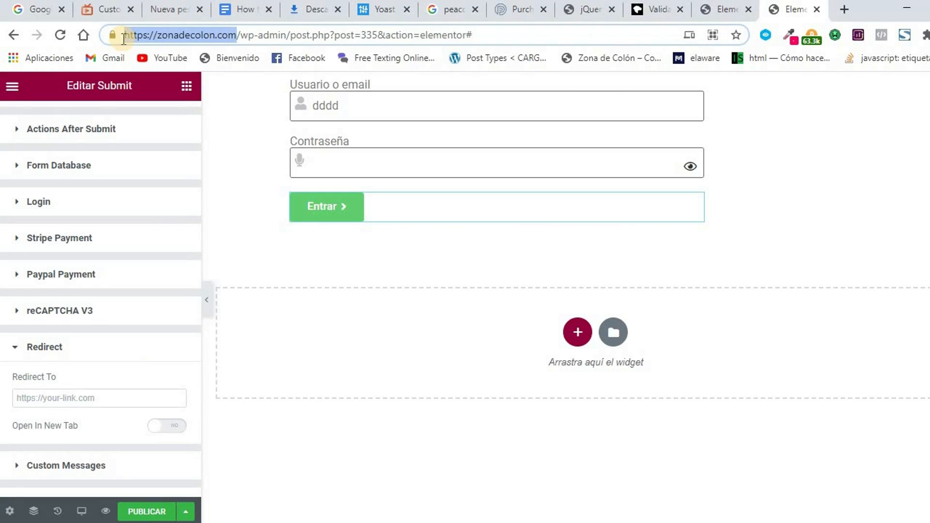
{"action": "left_click", "coordinate": [75, 393]}
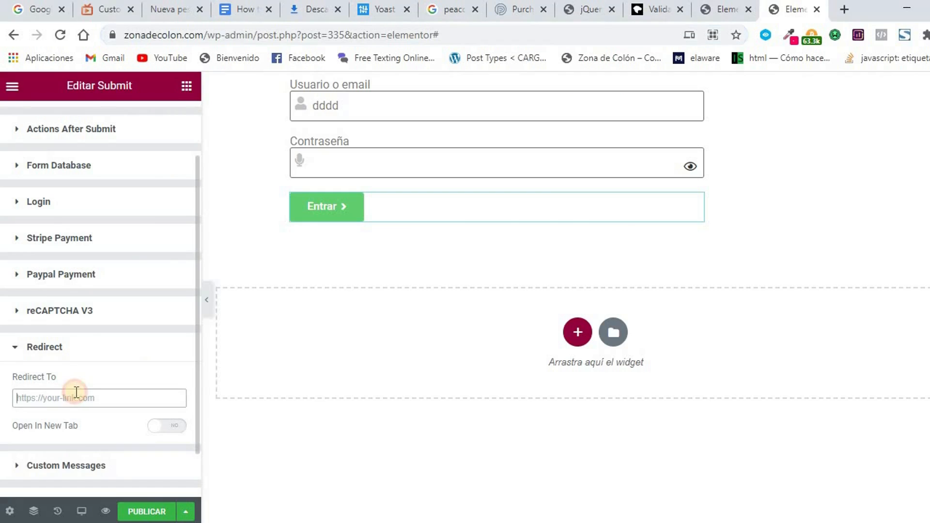
{"action": "key", "text": "ctrl+v"}
{"action": "type", "text": "/"}
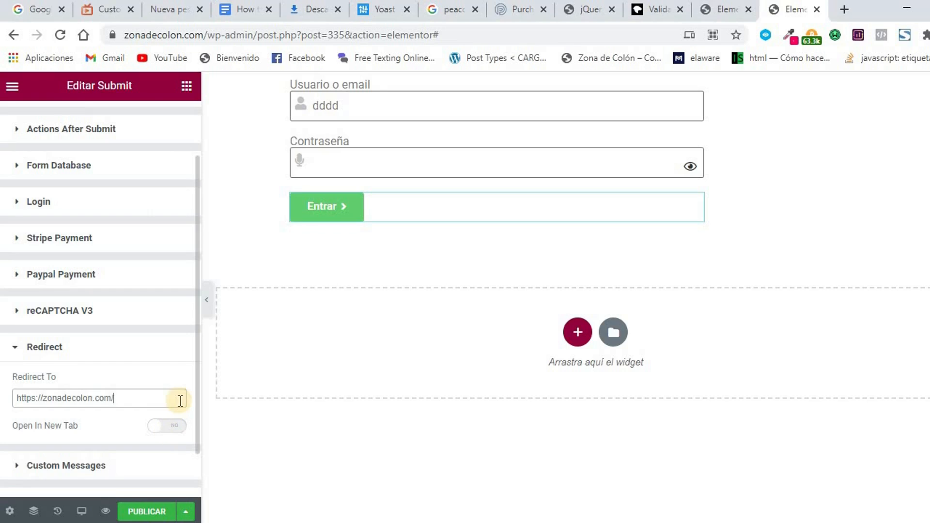
{"action": "left_click", "coordinate": [147, 512]}
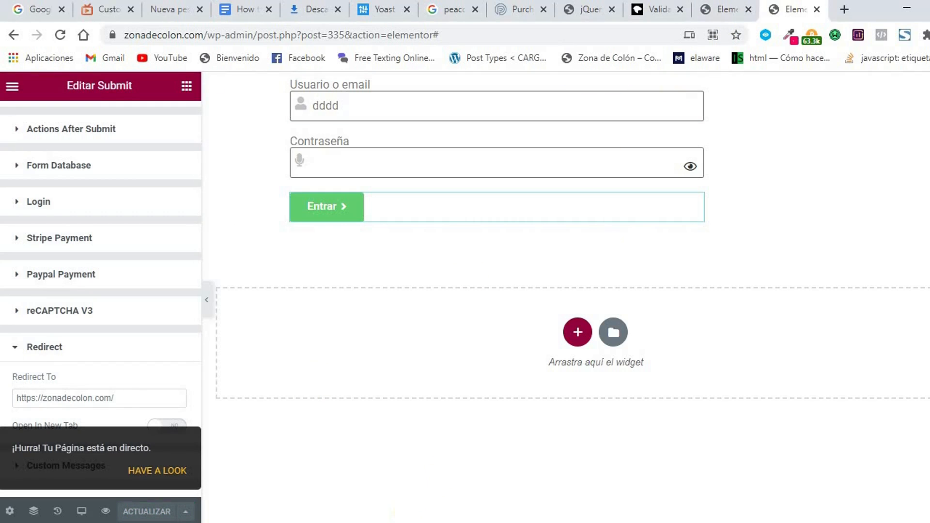
{"action": "left_click", "coordinate": [417, 509]}
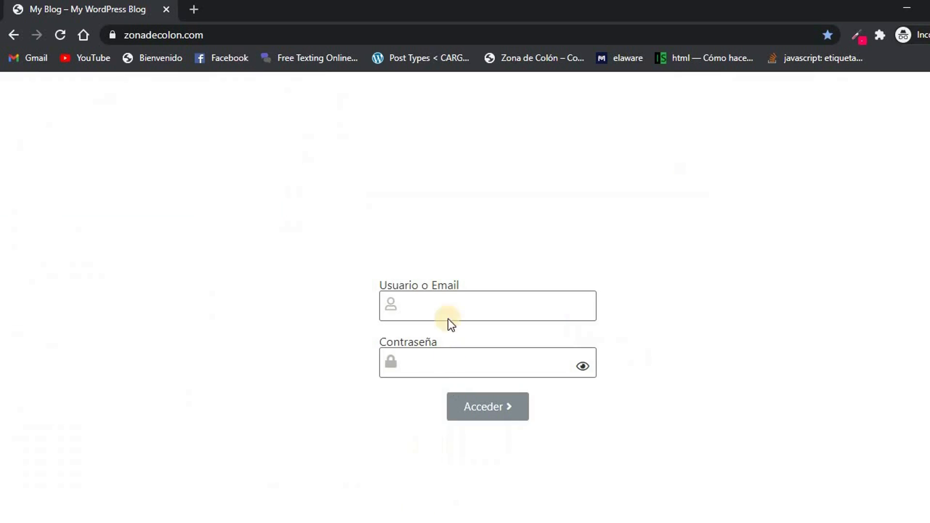
Sign in on the live form with the test username and password, checking the password via the eye icon.
{"action": "left_click", "coordinate": [436, 311]}
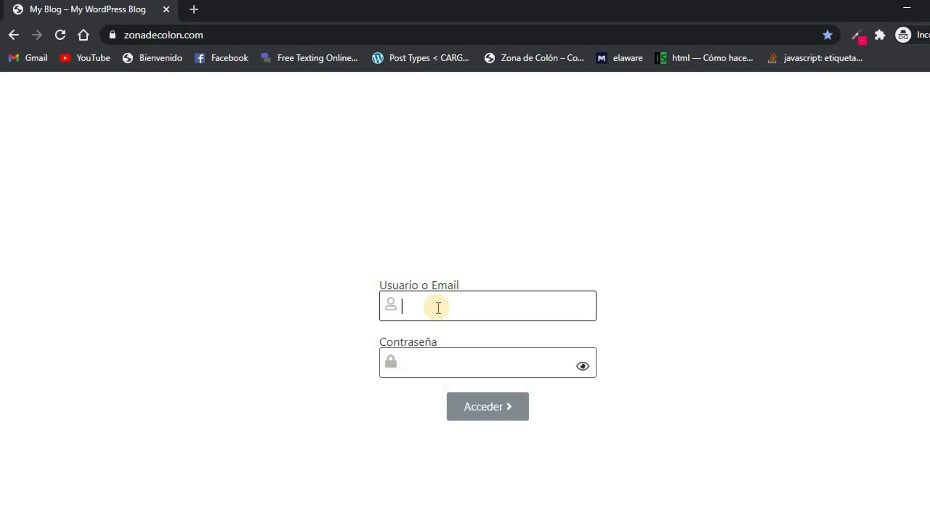
{"action": "type", "text": "user"}
{"action": "left_click", "coordinate": [407, 363]}
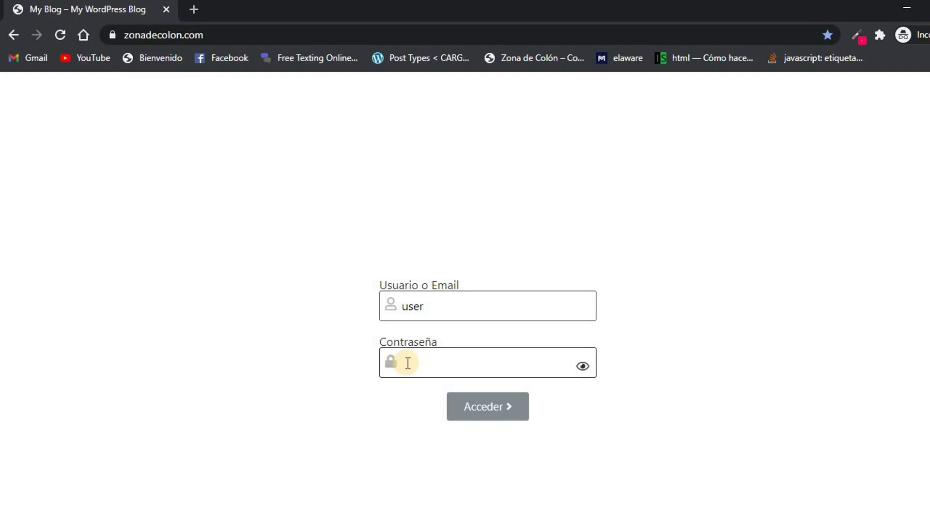
{"action": "type", "text": "12345678"}
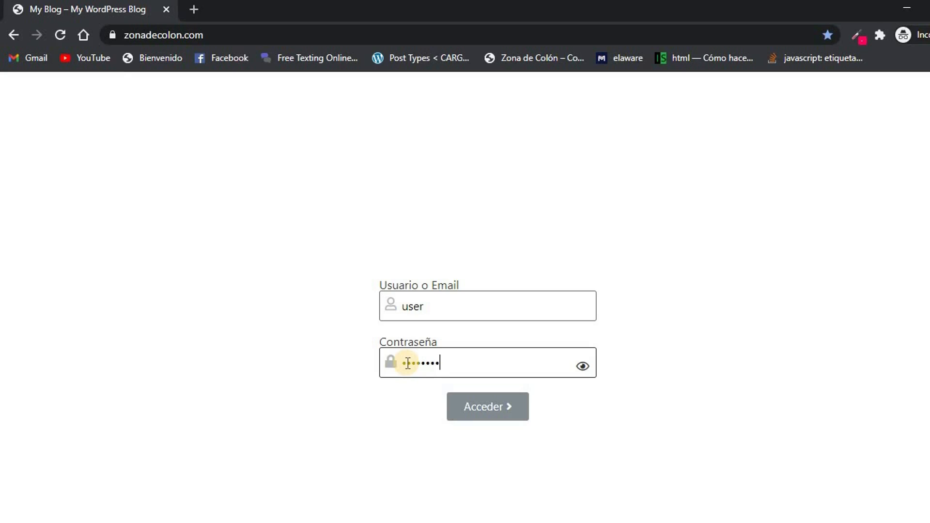
{"action": "left_click", "coordinate": [586, 368]}
{"action": "left_click", "coordinate": [586, 369]}
{"action": "left_click", "coordinate": [490, 409]}
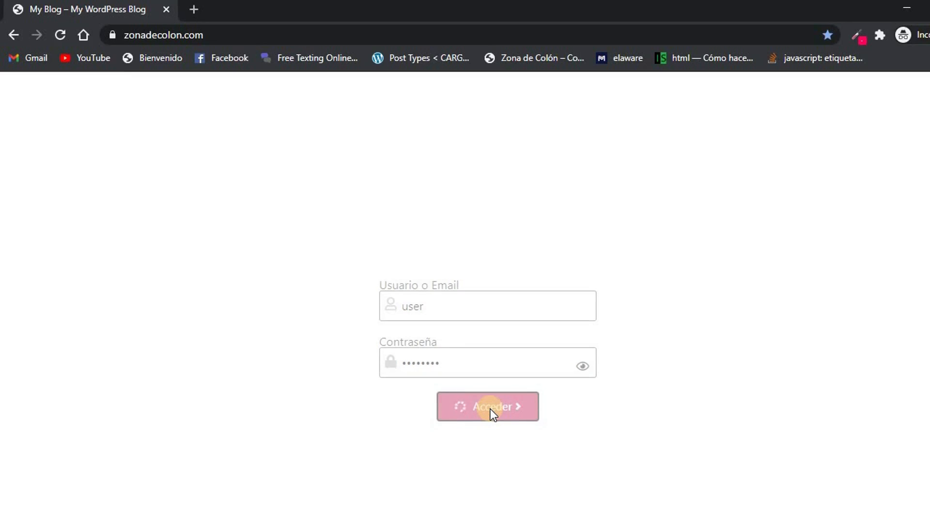